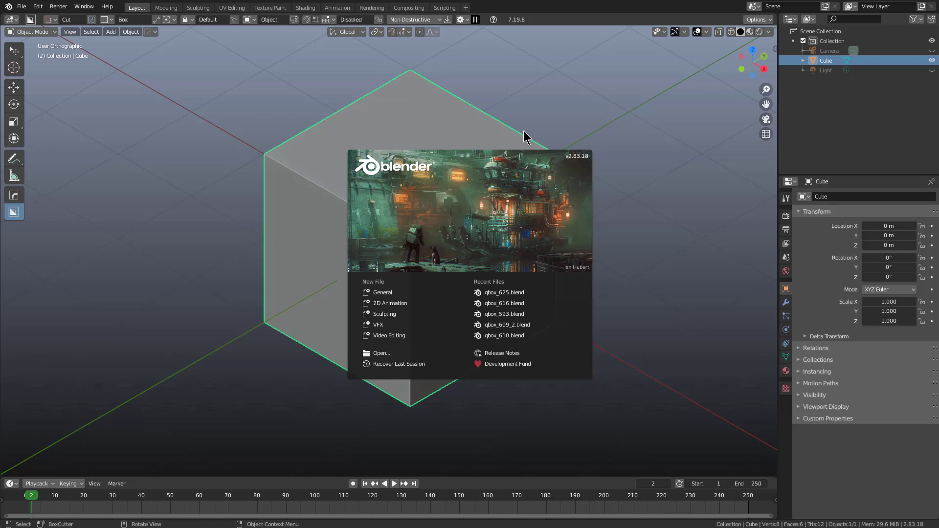
# Step: Dismiss the splash screen, view the cube from the front and set the BoxCutter shape to Ngon
pyautogui.click(380, 111)
pyautogui.keyDown('alt'); pyautogui.moveTo(402, 239); pyautogui.dragTo(465, 200, button='middle'); pyautogui.keyUp('alt')
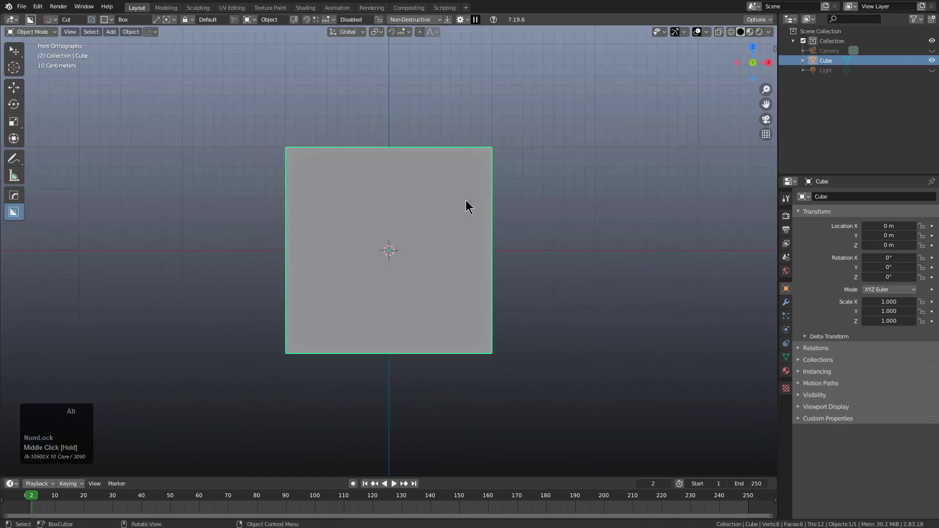
pyautogui.press('d')
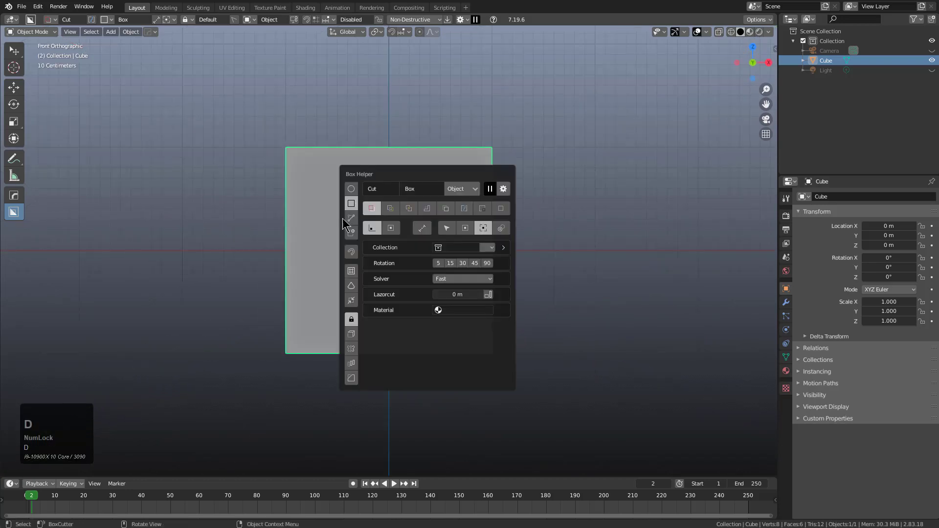
pyautogui.click(350, 218)
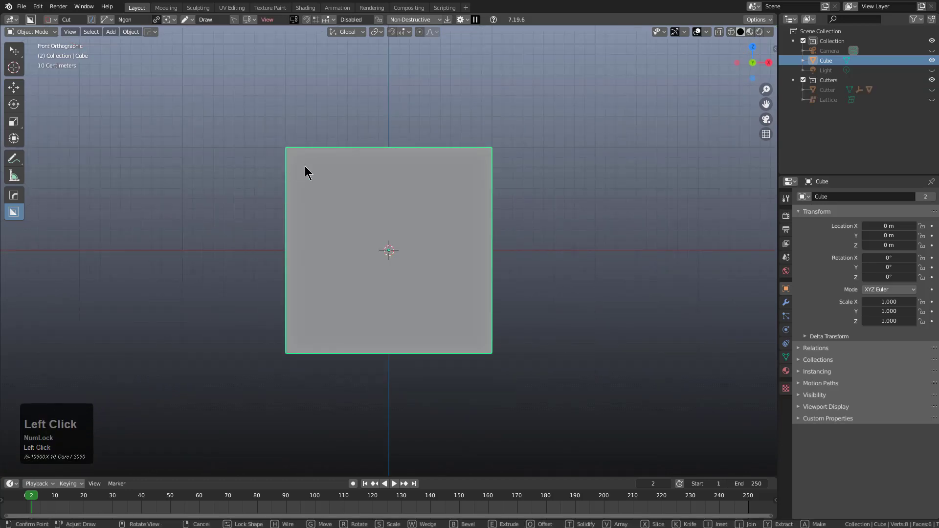
# Step: Draw a stepped eight-point Ngon cutter about 1.91 by 1.64 across the cube's left side, with a short diagonal edge, and lock it
pyautogui.click(248, 171)
pyautogui.click(386, 163)
pyautogui.click(386, 247)
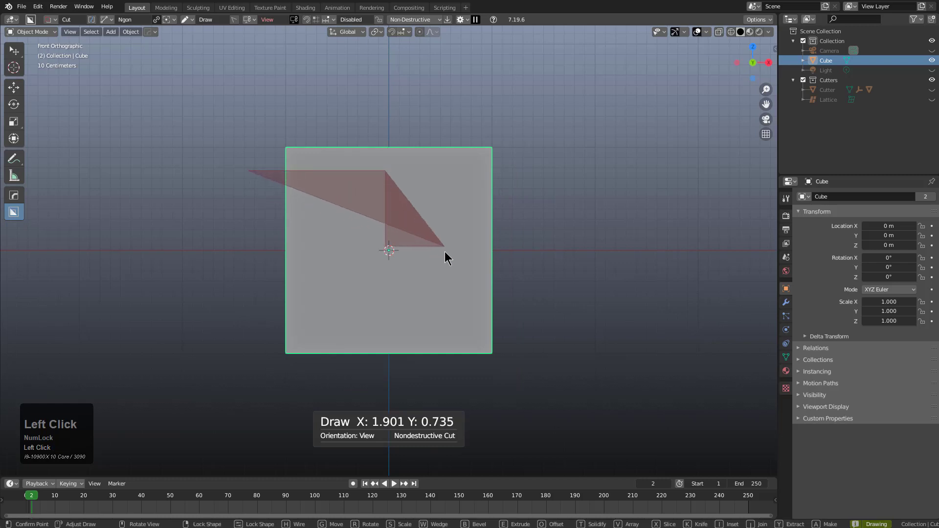
pyautogui.click(445, 252)
pyautogui.click(443, 314)
pyautogui.click(366, 313)
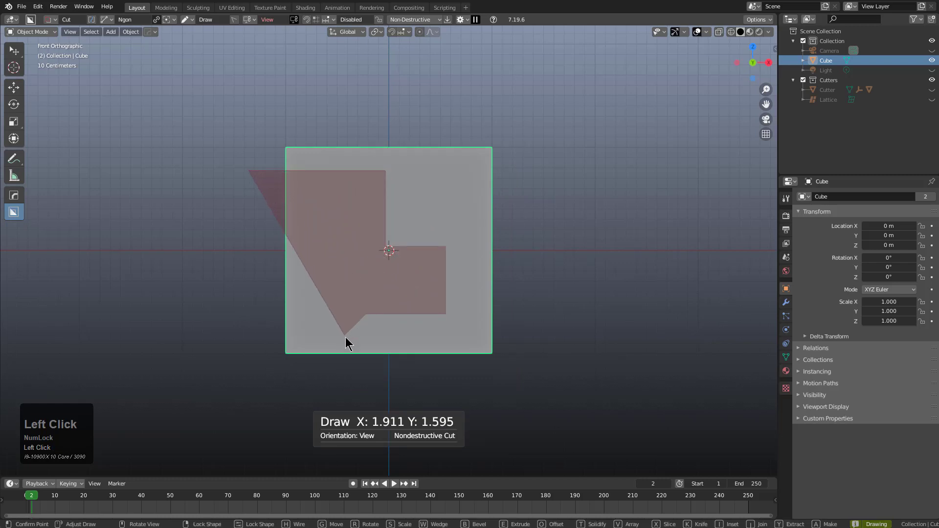
pyautogui.click(350, 340)
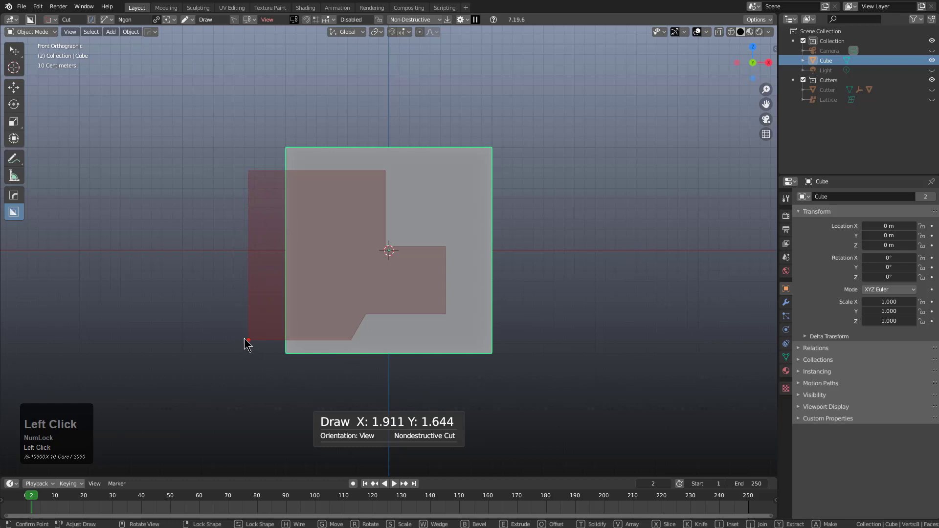
pyautogui.click(248, 340)
pyautogui.rightClick(193, 234)
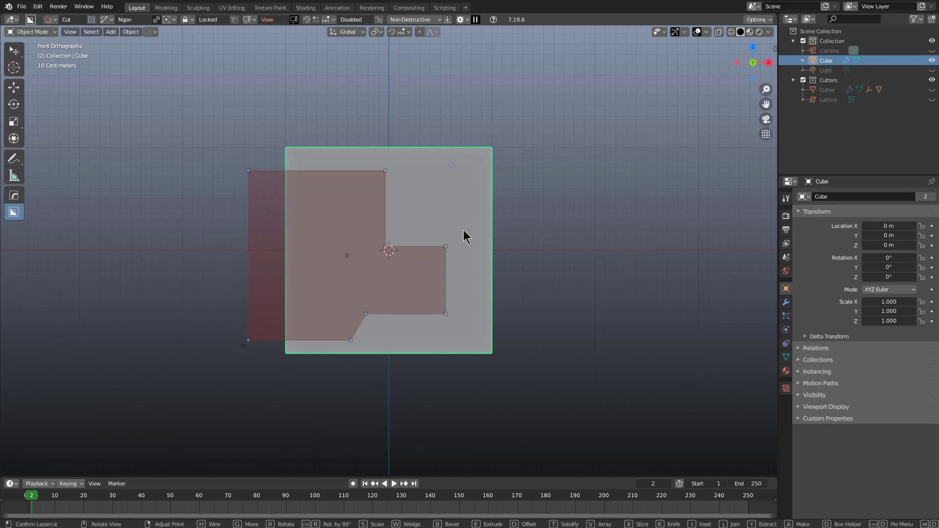
# Step: Bevel only the locked cutter's inner corner point next to the cube's centre
pyautogui.scroll(2, 387, 297)
pyautogui.keyDown('shift'); pyautogui.moveTo(388, 298); pyautogui.dragTo(472, 280, button='middle'); pyautogui.keyUp('shift')
pyautogui.scroll(2, 469, 259)
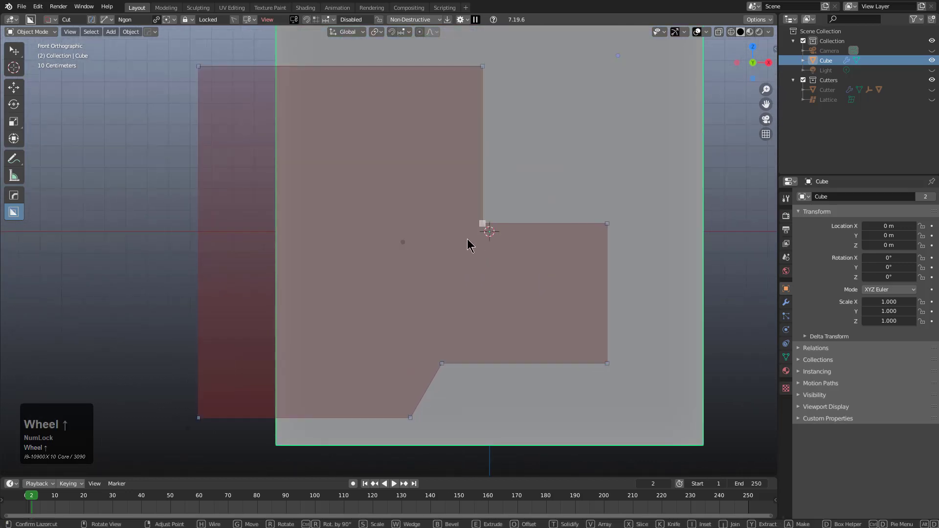
pyautogui.moveTo(468, 243)
pyautogui.keyDown('shift'); pyautogui.mouseDown(button='middle')
pyautogui.moveTo(479, 241)
pyautogui.moveTo(479, 265)
pyautogui.mouseUp(button='middle'); pyautogui.keyUp('shift')
pyautogui.moveTo(496, 217)
pyautogui.mouseDown()
pyautogui.moveTo(396, 235)
pyautogui.moveTo(434, 204)
pyautogui.moveTo(496, 224)
pyautogui.mouseUp()
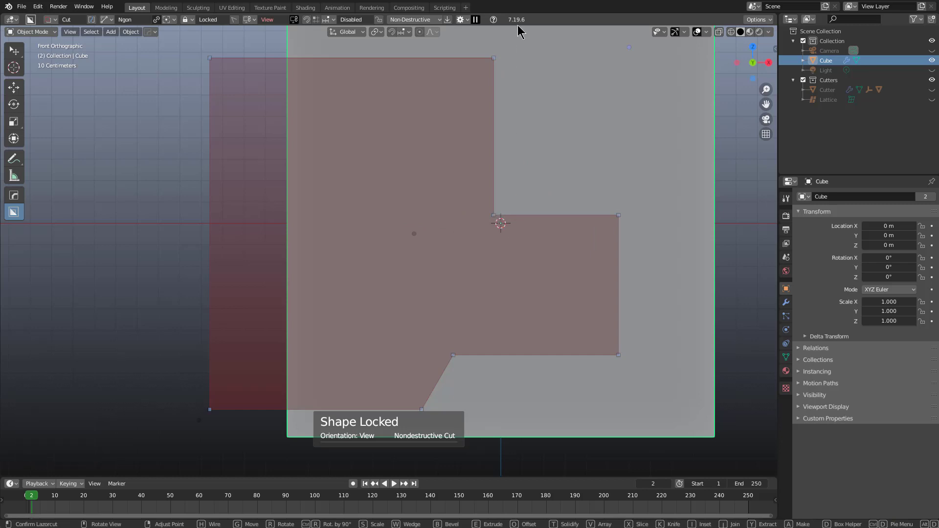
pyautogui.moveTo(494, 219); pyautogui.dragTo(426, 210, button='middle')
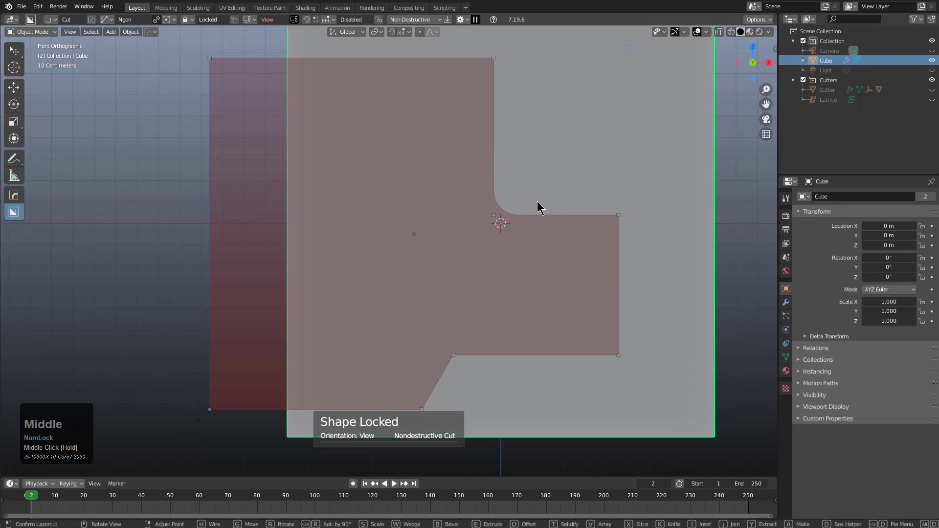
# Step: Bevel the cutter's lower outer corner point beyond the cube's left edge
pyautogui.moveTo(208, 410); pyautogui.dragTo(454, 392, button='middle')
pyautogui.moveTo(210, 405); pyautogui.dragTo(425, 391, button='middle')
pyautogui.press('KP_1')
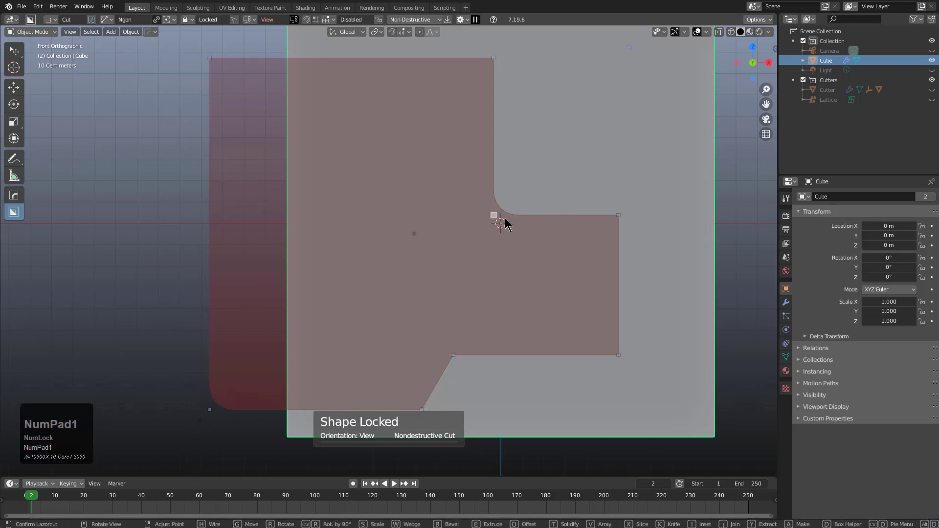
pyautogui.moveTo(207, 411); pyautogui.dragTo(270, 400, button='middle')
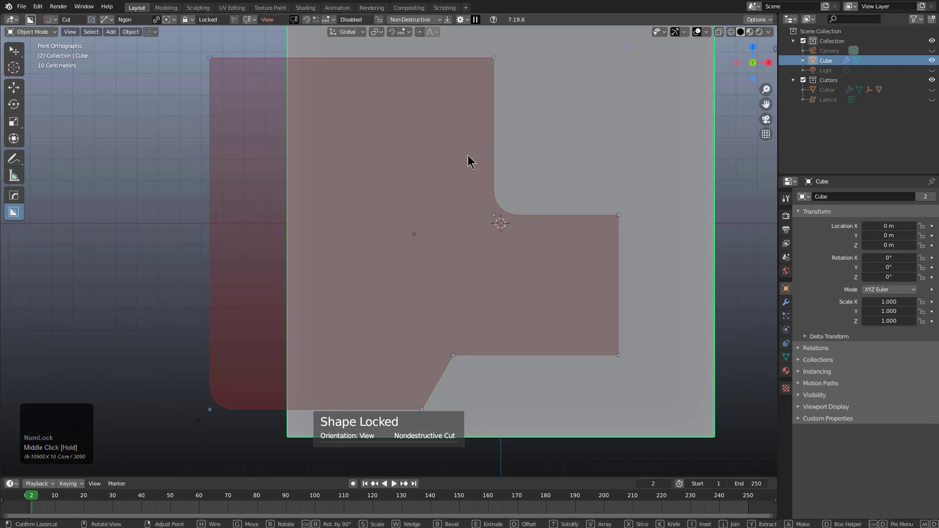
# Step: Bevel the cutter's upper outer corner point beyond the cube's left edge
pyautogui.moveTo(214, 57); pyautogui.dragTo(592, 146, button='middle')
pyautogui.scroll(1, 277, 108)
pyautogui.scroll(-2, 228, 89)
pyautogui.moveTo(242, 93); pyautogui.dragTo(337, 90, button='middle')
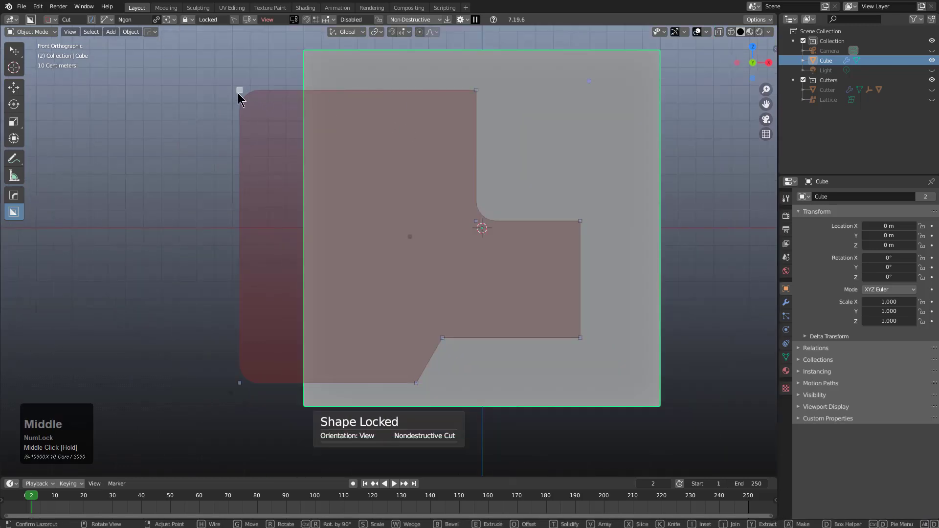
pyautogui.moveTo(239, 90); pyautogui.dragTo(457, 229, button='middle')
# Step: Preview the locked shape as a cut through the whole cube and return its depth to flat
pyautogui.moveTo(348, 233); pyautogui.dragTo(489, 311, button='middle')
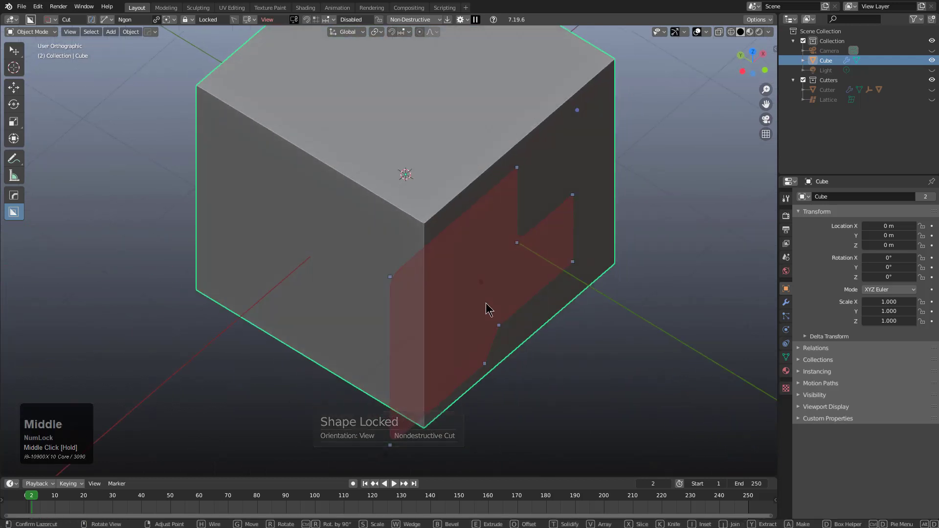
pyautogui.click(484, 308)
pyautogui.moveTo(222, 168); pyautogui.dragTo(497, 217, button='middle')
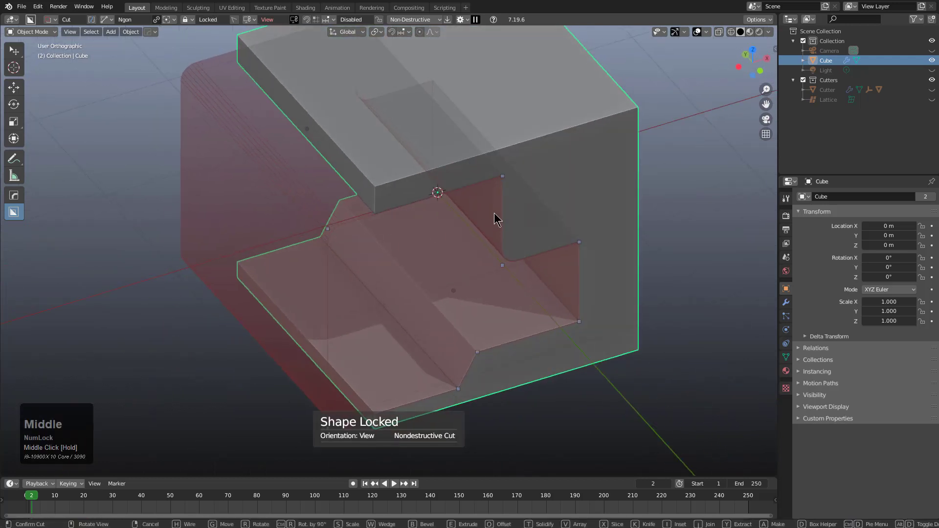
pyautogui.moveTo(497, 170); pyautogui.dragTo(576, 245, button='middle')
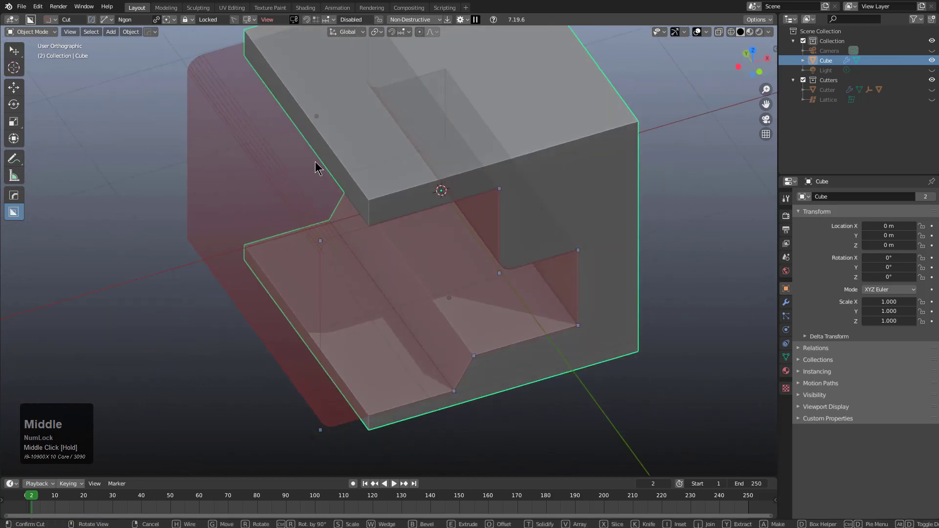
pyautogui.moveTo(314, 125); pyautogui.dragTo(605, 347)
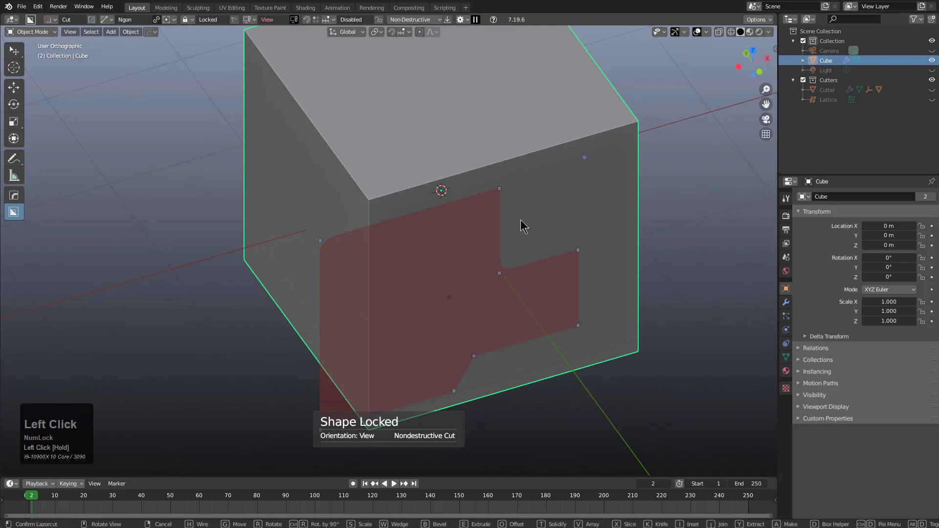
# Step: Extrude the locked Ngon cutter through the full depth of the cube
pyautogui.moveTo(498, 189); pyautogui.dragTo(572, 252, button='middle')
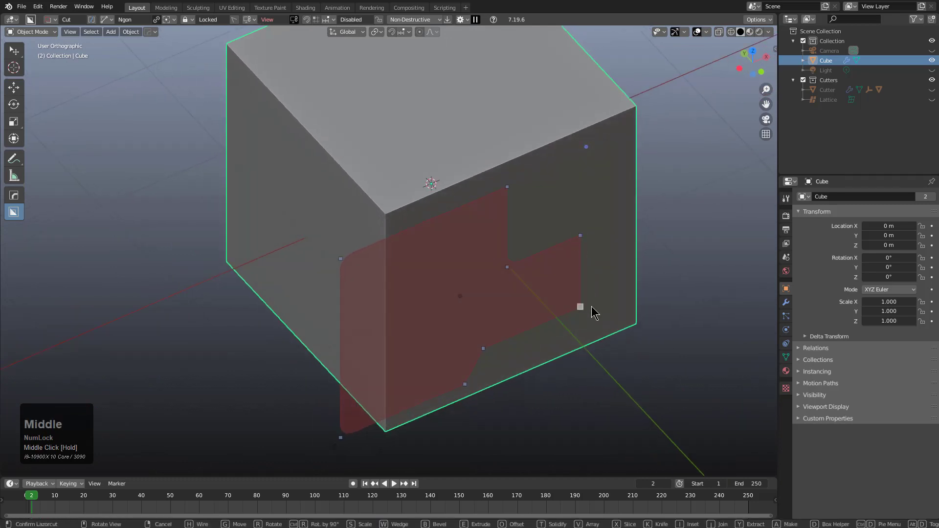
pyautogui.moveTo(593, 310); pyautogui.dragTo(574, 313, button='middle')
pyautogui.scroll(1, 497, 350)
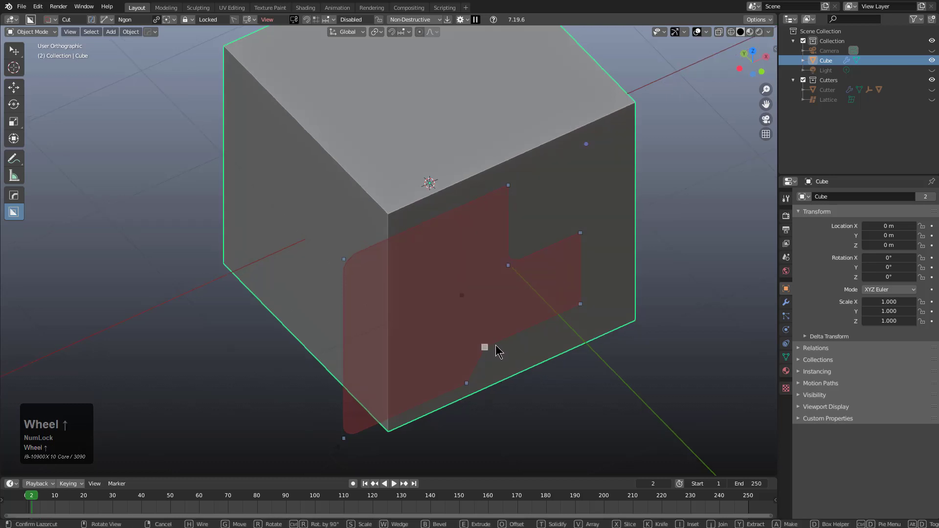
pyautogui.moveTo(497, 350); pyautogui.dragTo(243, 174)
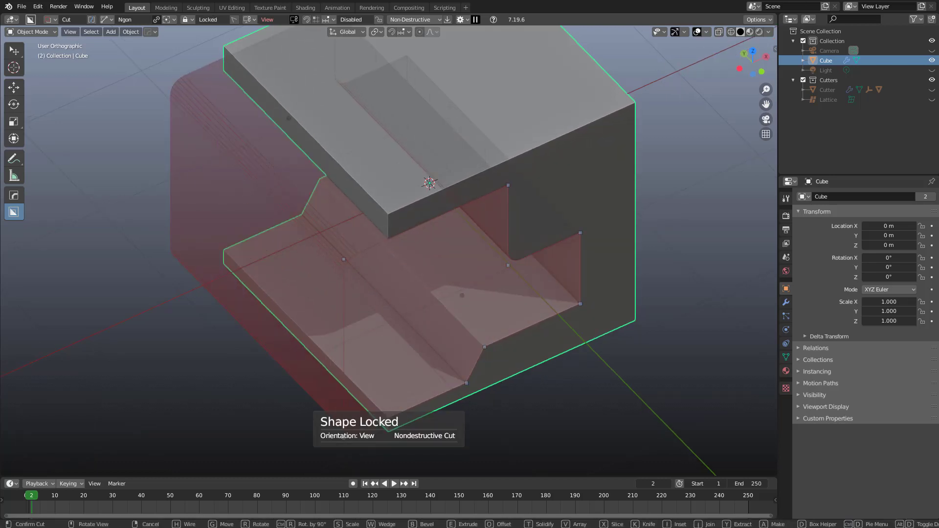
pyautogui.moveTo(671, 23); pyautogui.dragTo(665, 6, button='middle')
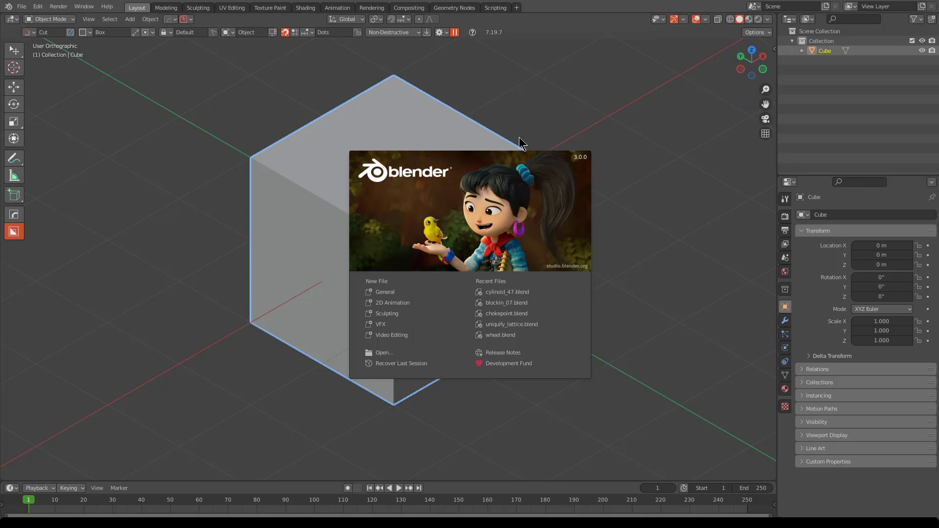
# Step: In the Blender 3.0.0 session, dismiss the splash screen, choose the Ngon shape and view the cube from the front
pyautogui.click(476, 96)
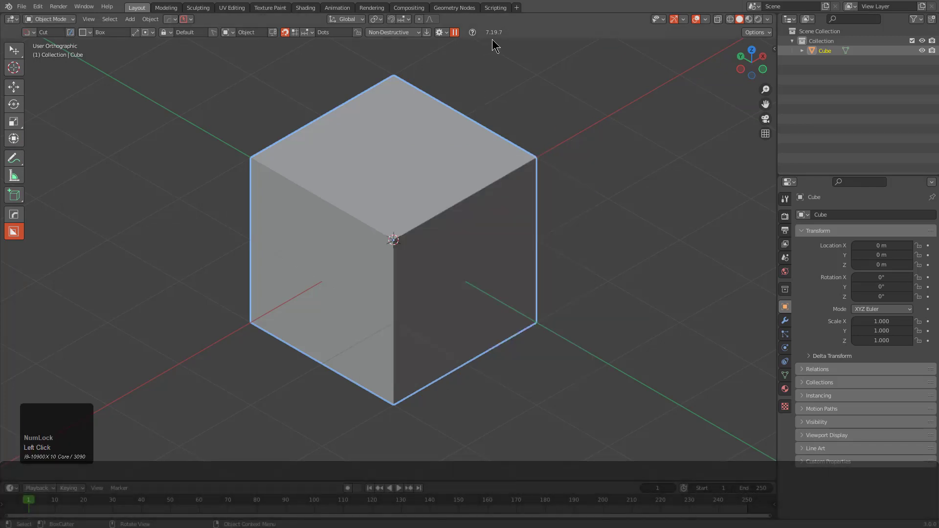
pyautogui.moveTo(458, 183); pyautogui.dragTo(411, 226, button='middle')
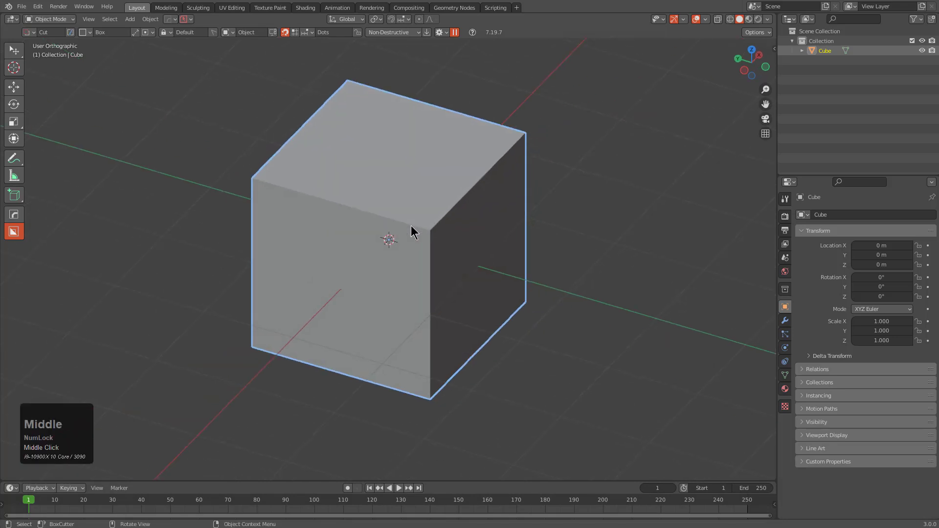
pyautogui.press('d')
pyautogui.click(406, 241)
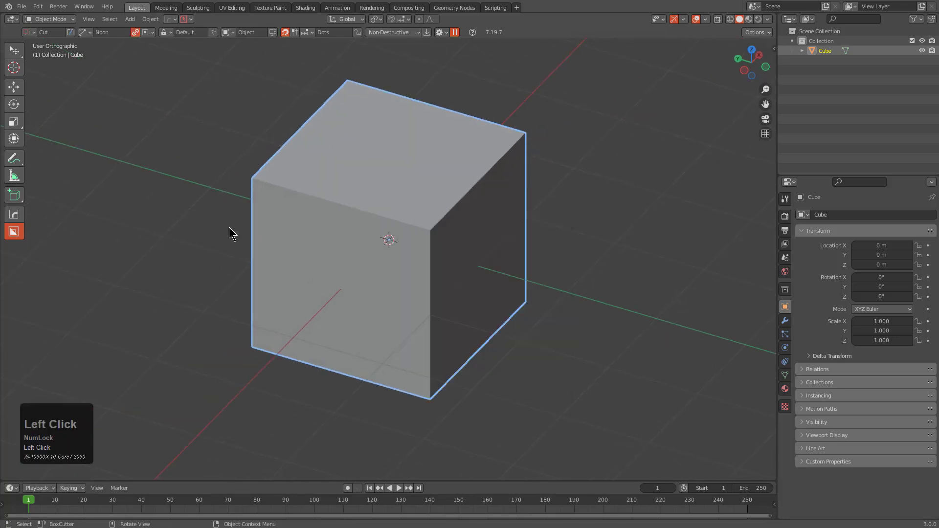
pyautogui.press('KP_1')
pyautogui.scroll(2, 292, 215)
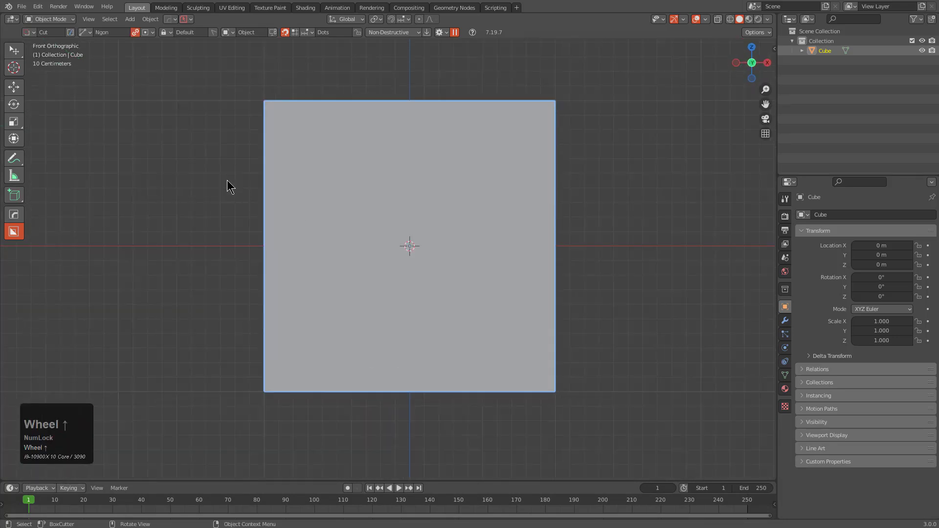
# Step: Draw a six-point L-shaped Ngon cutter extending past the cube's left edge and lock the shape
pyautogui.moveTo(233, 138); pyautogui.dragTo(425, 139)
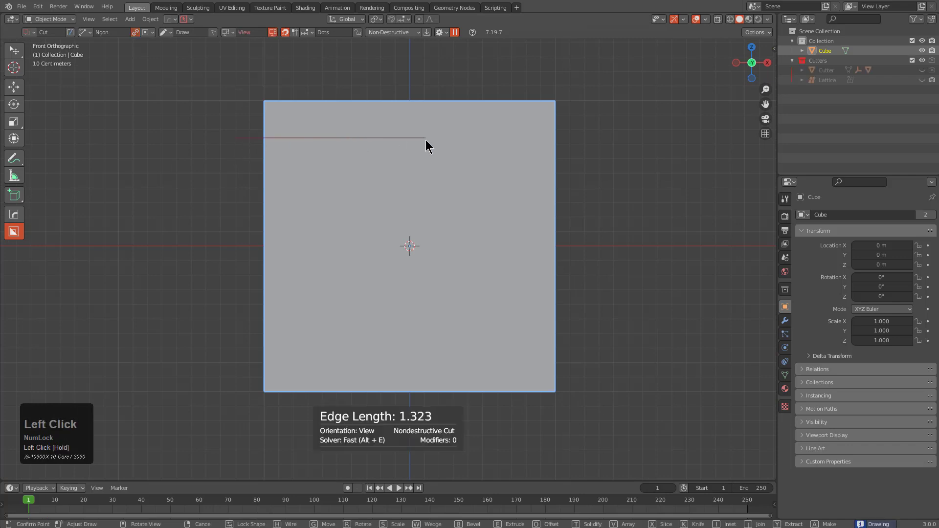
pyautogui.click(415, 140)
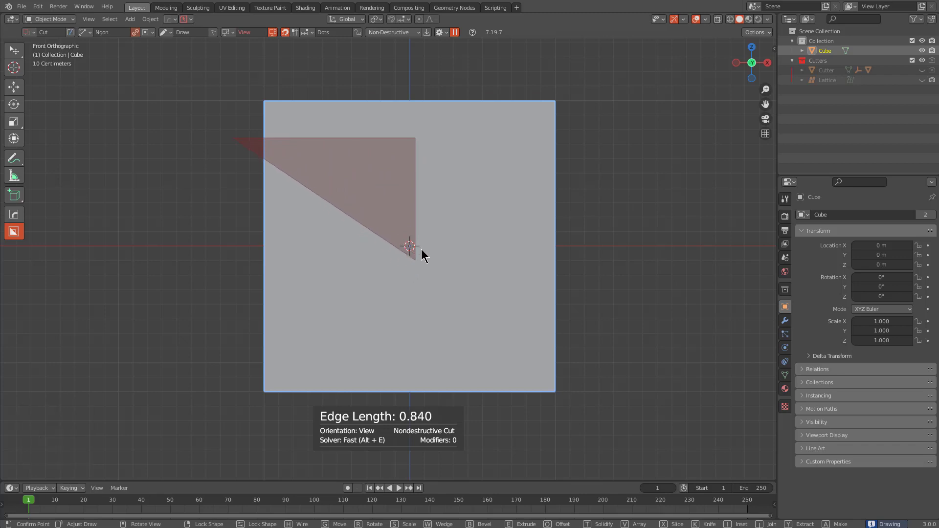
pyautogui.click(417, 246)
pyautogui.click(506, 245)
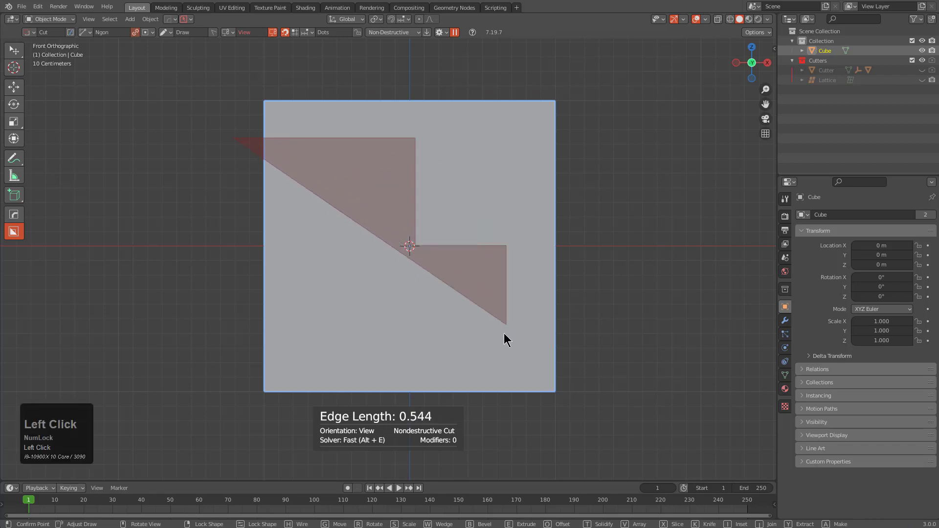
pyautogui.click(508, 350)
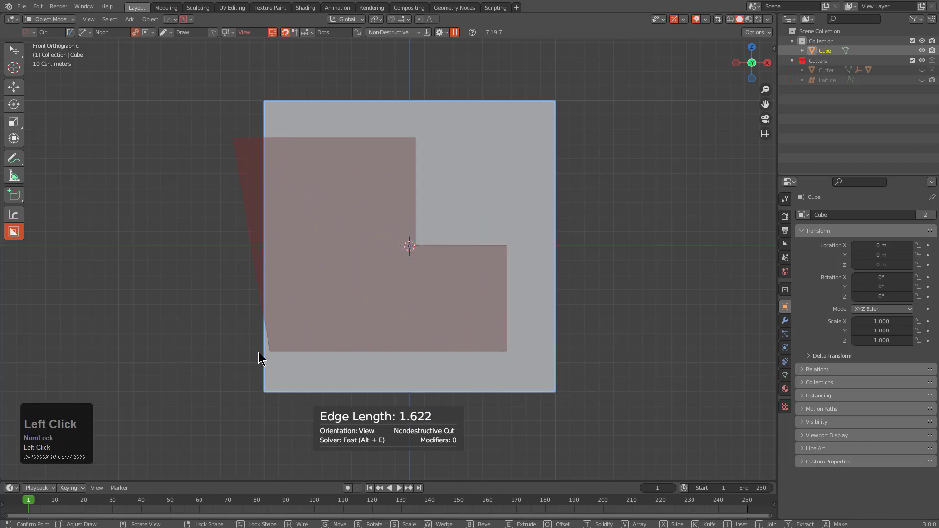
pyautogui.click(232, 353)
pyautogui.rightClick(146, 236)
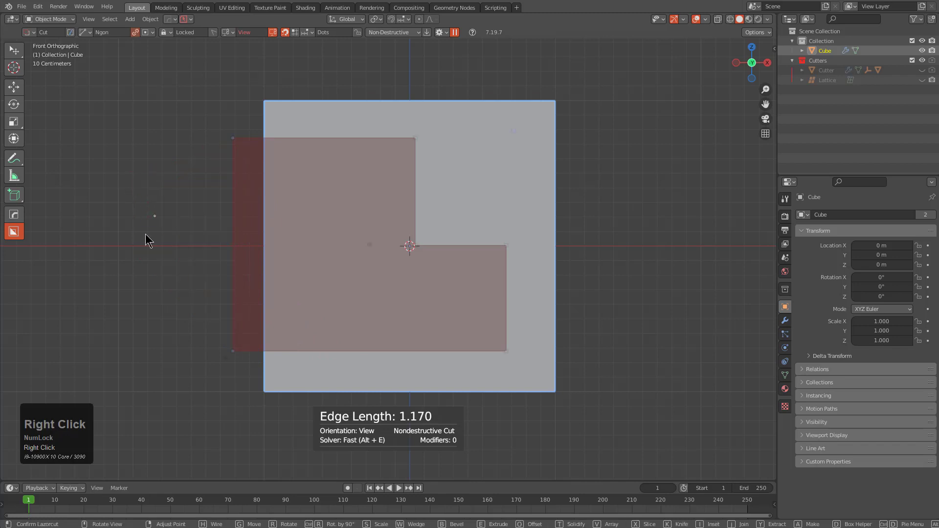
# Step: Bevel the L-shaped cutter's inner corner and give its upper outer corner a larger bevel of its own
pyautogui.scroll(-2, 427, 273)
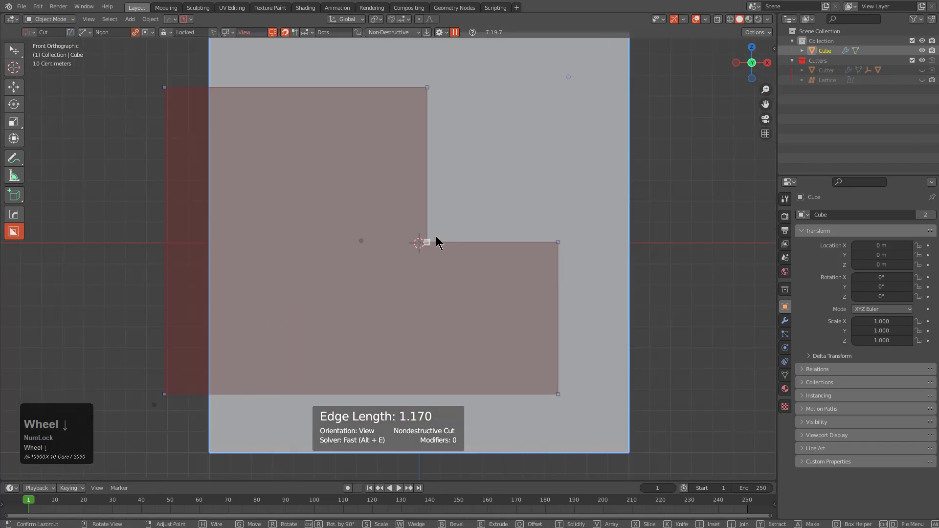
pyautogui.moveTo(432, 250)
pyautogui.mouseDown(button='middle')
pyautogui.moveTo(455, 249)
pyautogui.moveTo(442, 247)
pyautogui.mouseUp(button='middle')
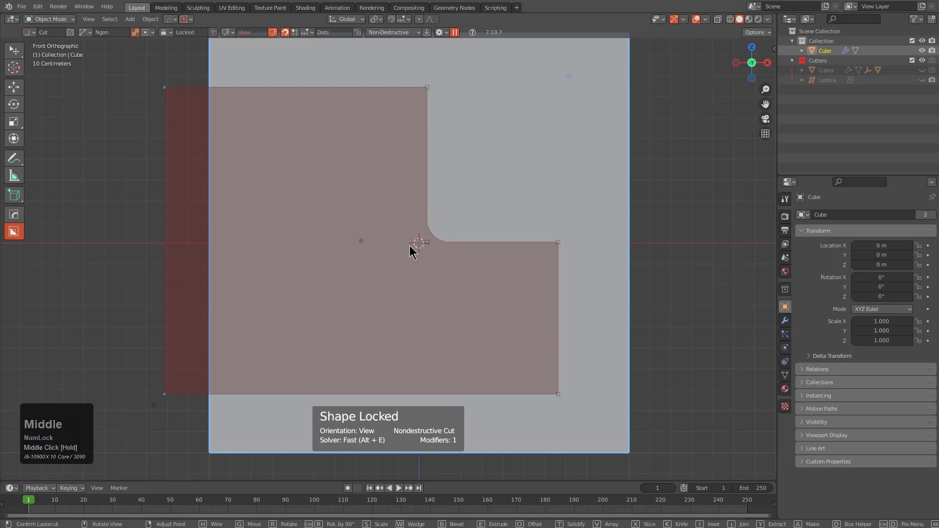
pyautogui.scroll(1, 212, 99)
pyautogui.moveTo(166, 87); pyautogui.dragTo(223, 129, button='middle')
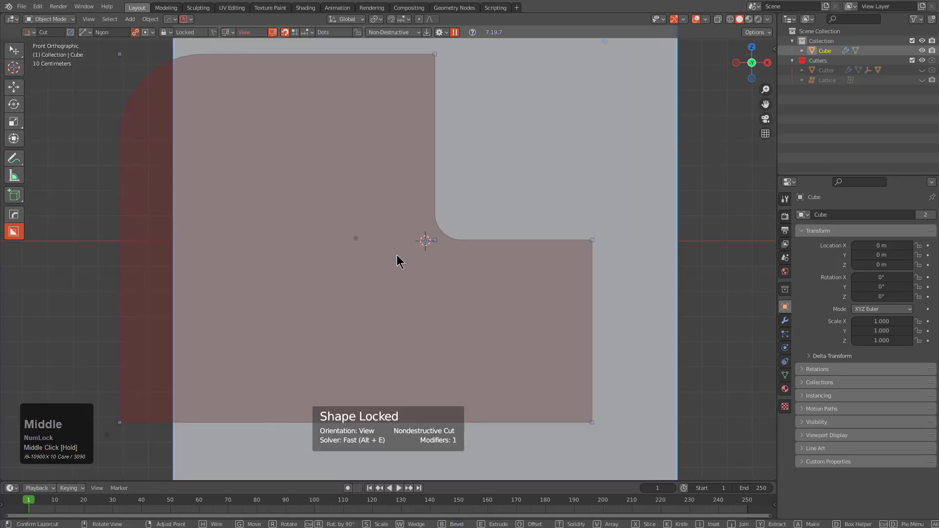
# Step: Bevel the two lower corners of the L-shaped cutter individually, giving the lower-left one the larger radius
pyautogui.middleClick(439, 208)
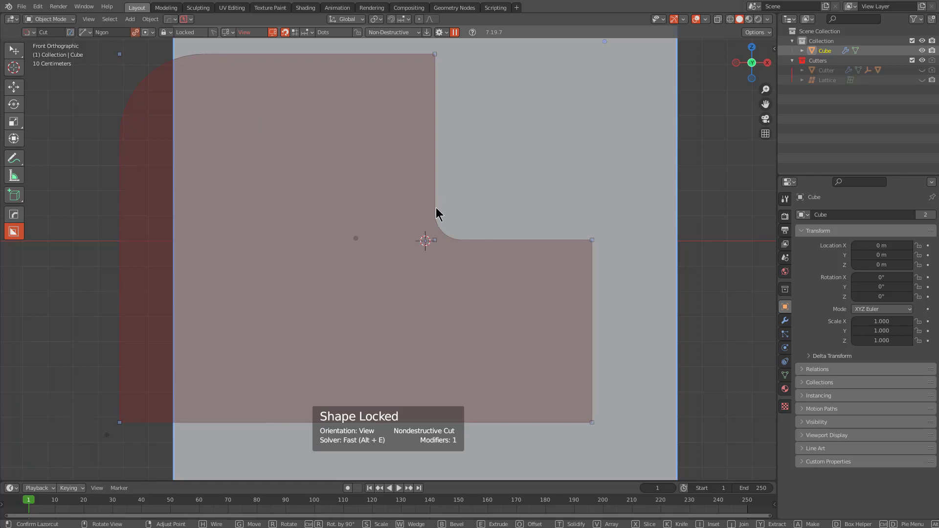
pyautogui.moveTo(120, 420); pyautogui.dragTo(226, 415, button='middle')
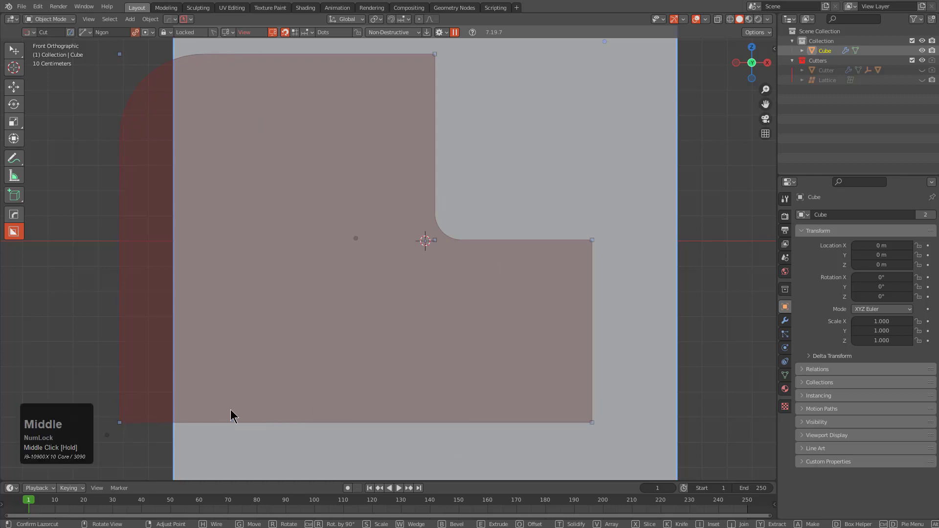
pyautogui.press('b')
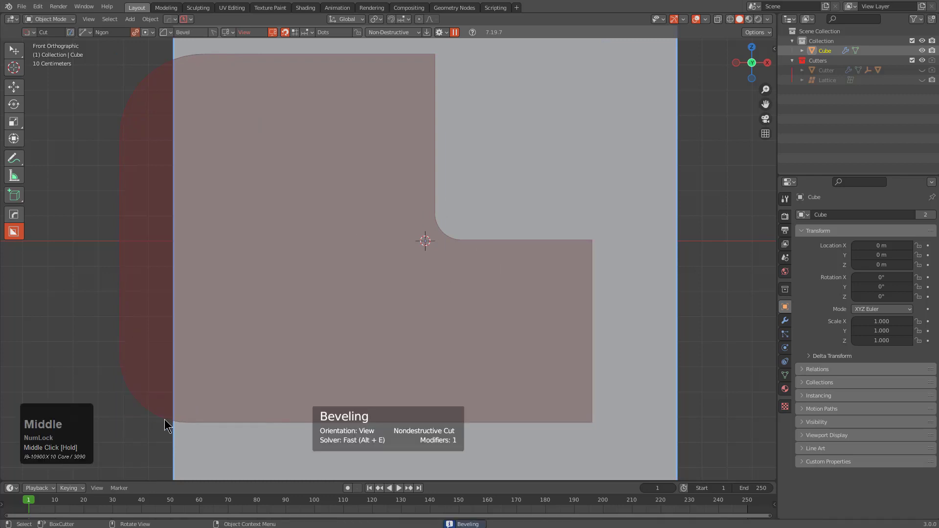
pyautogui.moveTo(190, 417); pyautogui.dragTo(624, 428, button='middle')
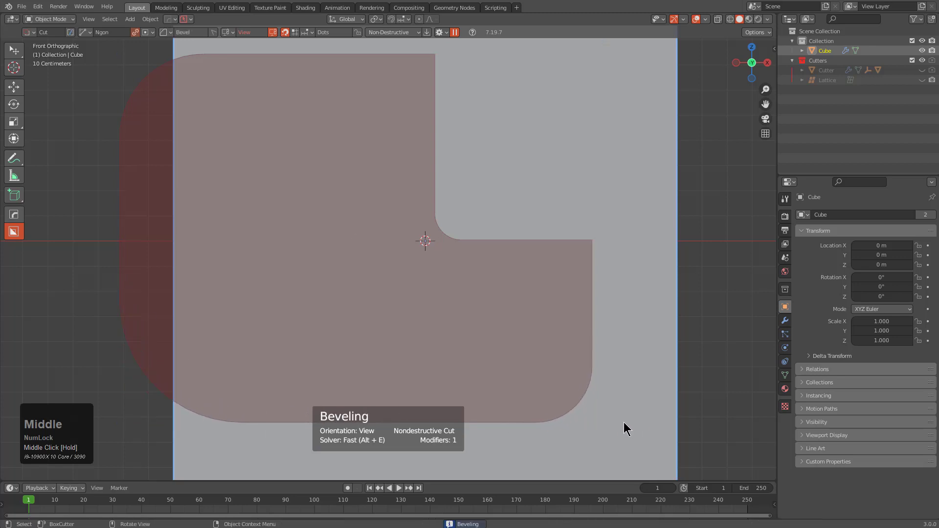
pyautogui.moveTo(624, 422); pyautogui.dragTo(621, 419)
# Step: Bevel the upper corner of the cutter's lower arm and the upper-right corner of its vertical arm
pyautogui.moveTo(591, 245); pyautogui.dragTo(628, 295)
pyautogui.press('KP_1')
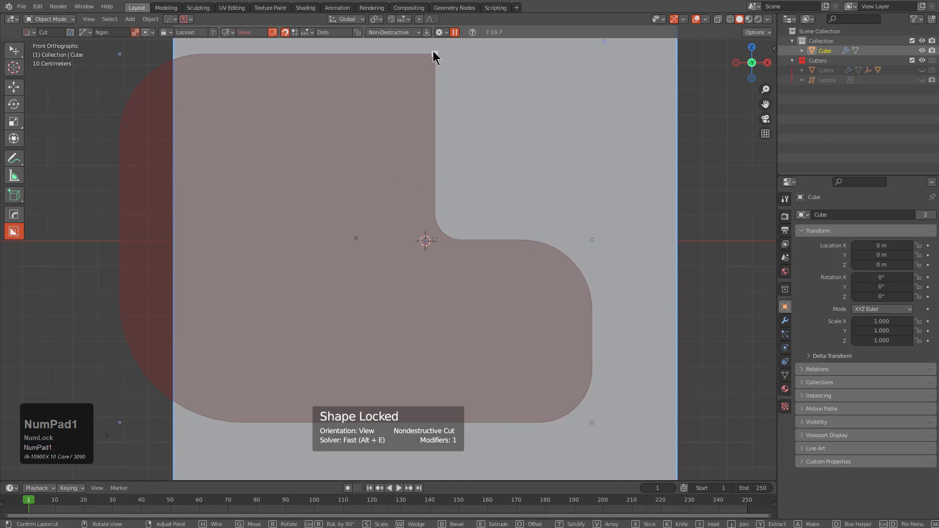
pyautogui.moveTo(432, 51); pyautogui.dragTo(465, 89, button='middle')
# Step: Extrude the locked L-shaped cutter through the full depth of the cube
pyautogui.scroll(-1, 256, 243)
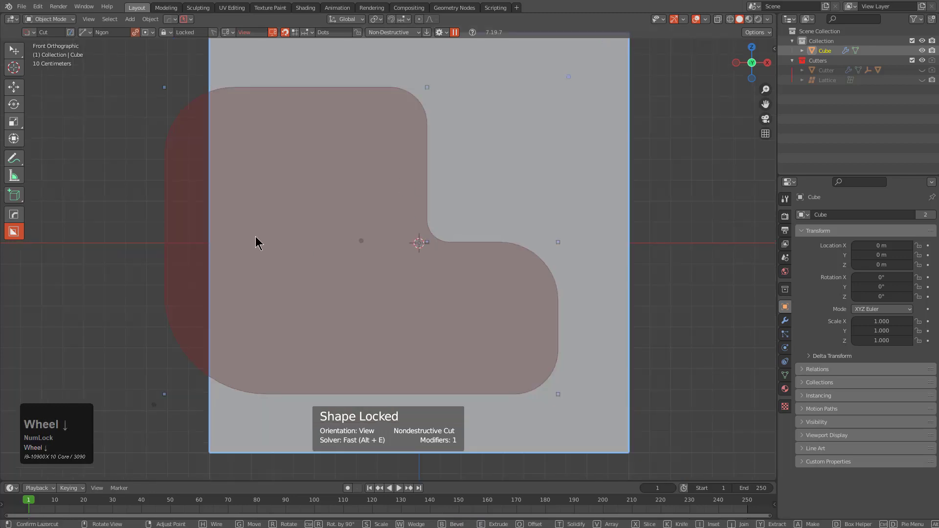
pyautogui.scroll(-1, 255, 243)
pyautogui.moveTo(289, 219); pyautogui.dragTo(440, 300, button='middle')
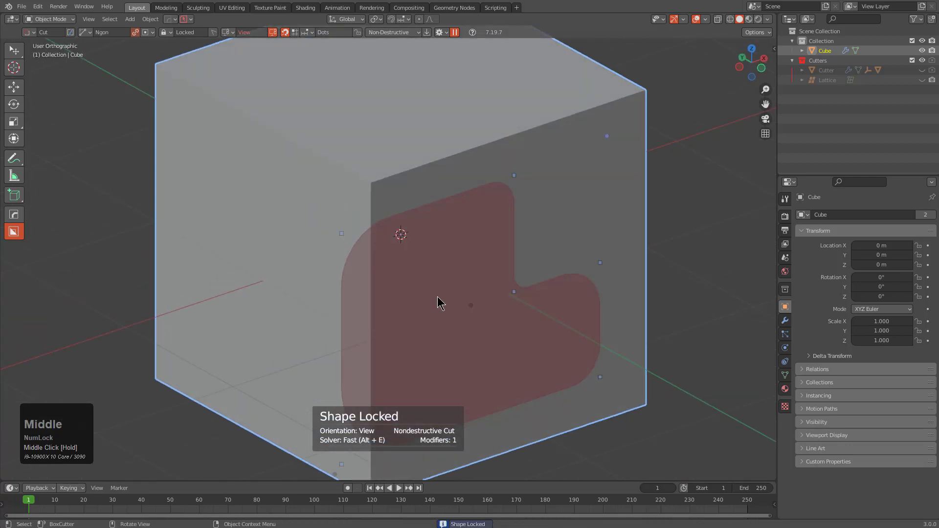
pyautogui.click(350, 259)
pyautogui.click(200, 206)
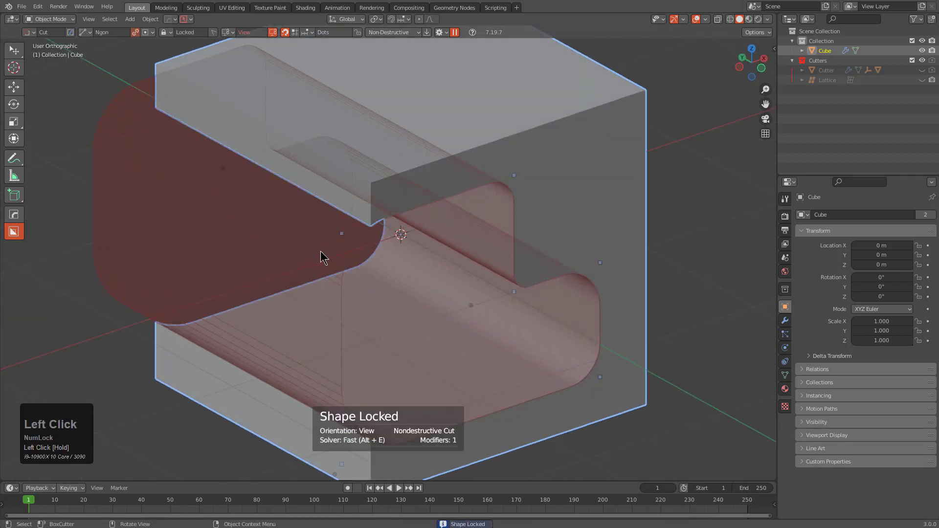
# Step: Remove the bevels from the extruded cutter's two outer left corners and adjust the inner corner's bevel
pyautogui.moveTo(342, 236); pyautogui.dragTo(242, 238, button='middle')
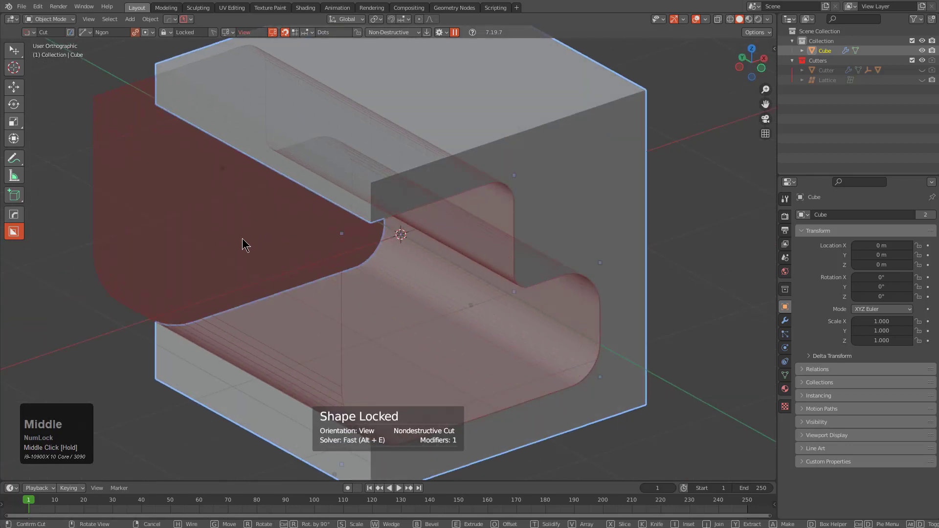
pyautogui.keyDown('shift'); pyautogui.moveTo(383, 342); pyautogui.dragTo(394, 249, button='middle'); pyautogui.keyUp('shift')
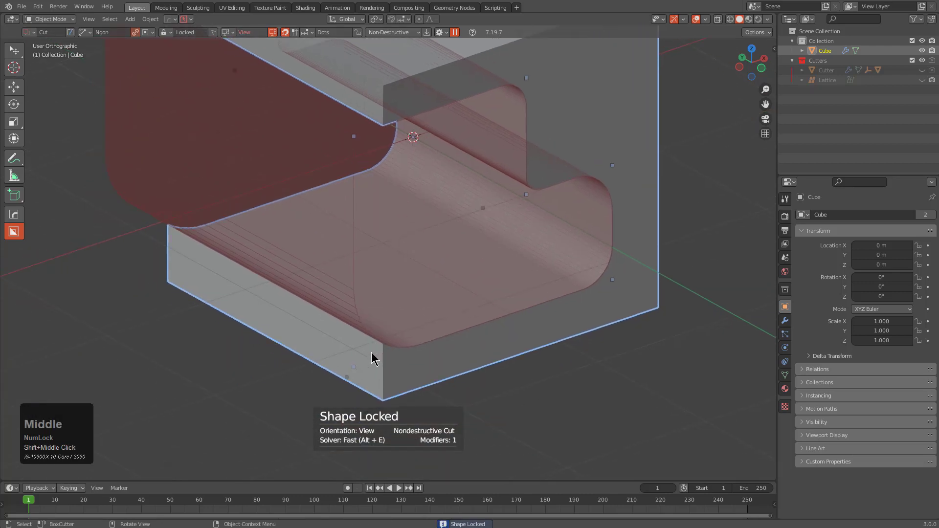
pyautogui.keyDown('shift'); pyautogui.moveTo(359, 367); pyautogui.dragTo(253, 363); pyautogui.keyUp('shift')
pyautogui.keyDown('shift'); pyautogui.moveTo(530, 186); pyautogui.dragTo(561, 246); pyautogui.keyUp('shift')
pyautogui.moveTo(562, 246); pyautogui.dragTo(557, 186, button='middle')
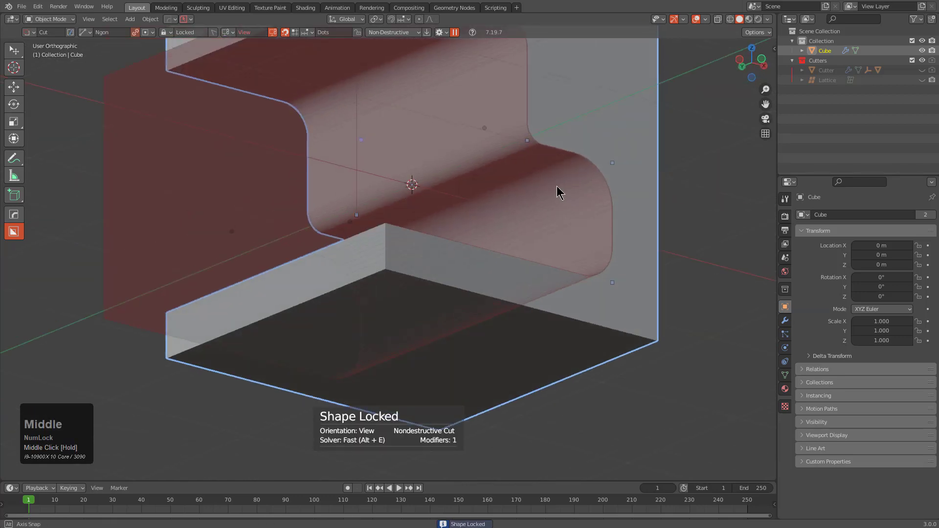
pyautogui.keyDown('shift'); pyautogui.moveTo(532, 138); pyautogui.dragTo(539, 120); pyautogui.keyUp('shift')
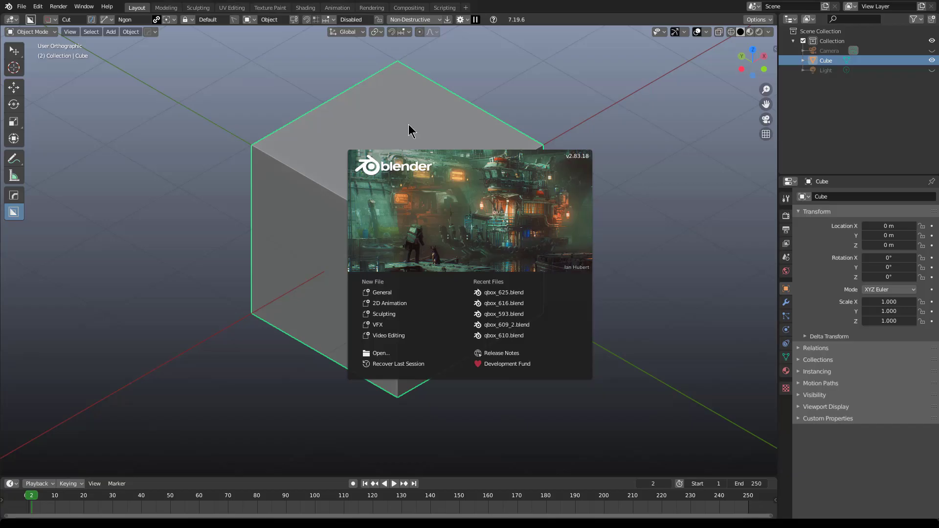
# Step: In the Blender 2.83 session, dismiss the splash screen and view the cube from the front
pyautogui.click(409, 125)
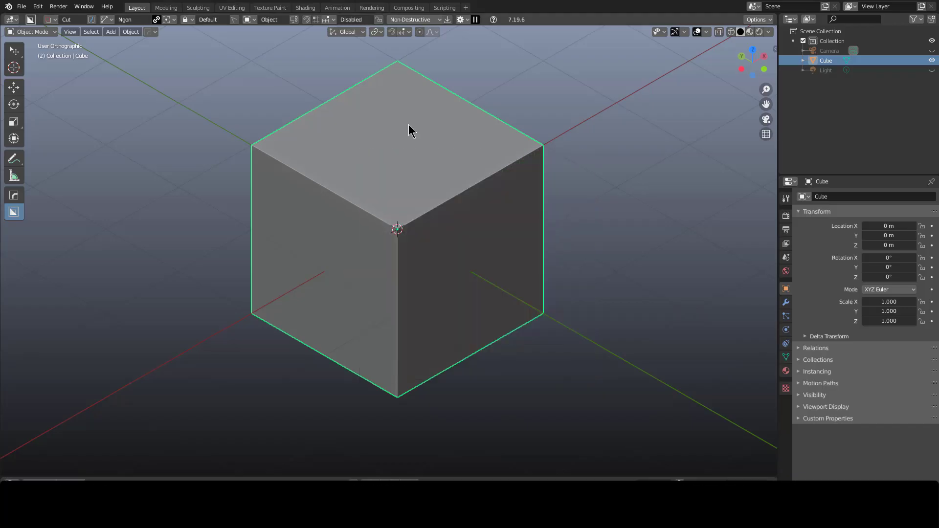
pyautogui.press('KP_1')
pyautogui.scroll(4, 409, 125)
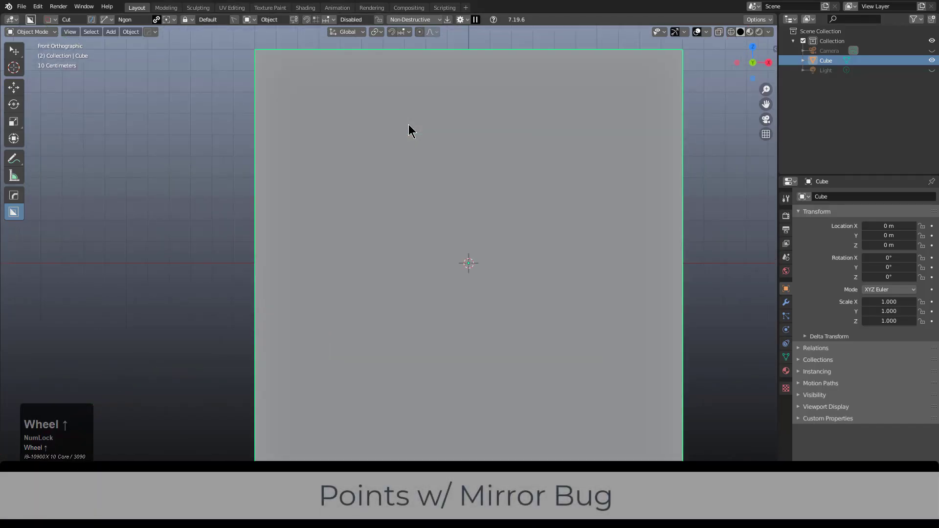
pyautogui.scroll(-1, 408, 124)
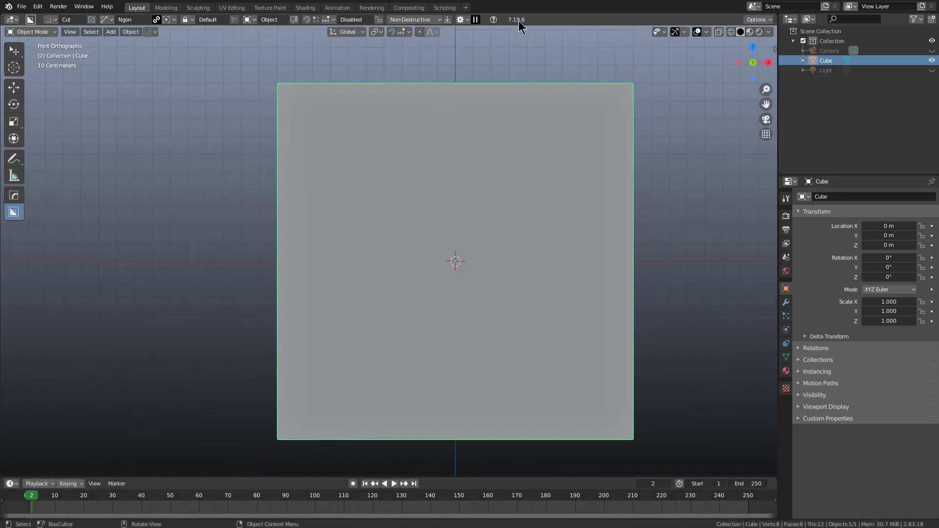
# Step: Draw a six-point L-shaped Ngon cutter extending past the cube's left edge and lock the shape
pyautogui.click(243, 175)
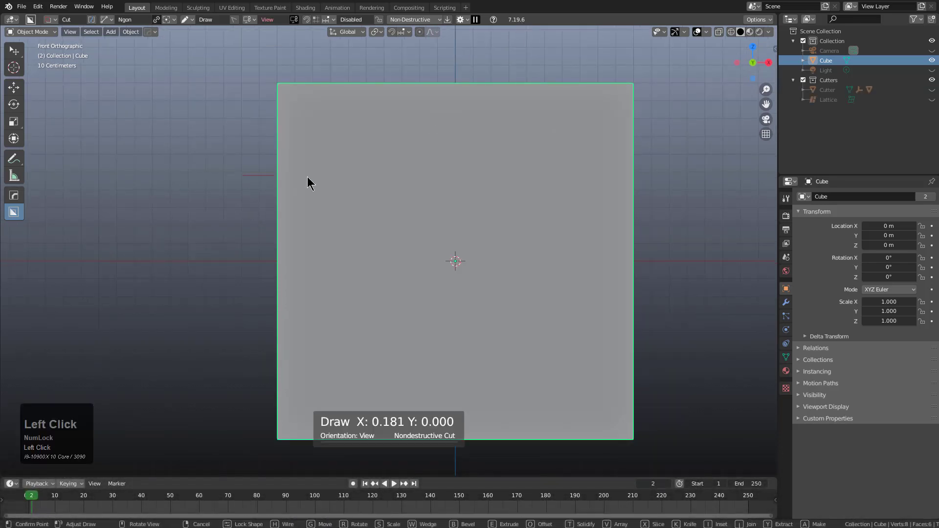
pyautogui.click(370, 175)
pyautogui.click(370, 276)
pyautogui.click(556, 283)
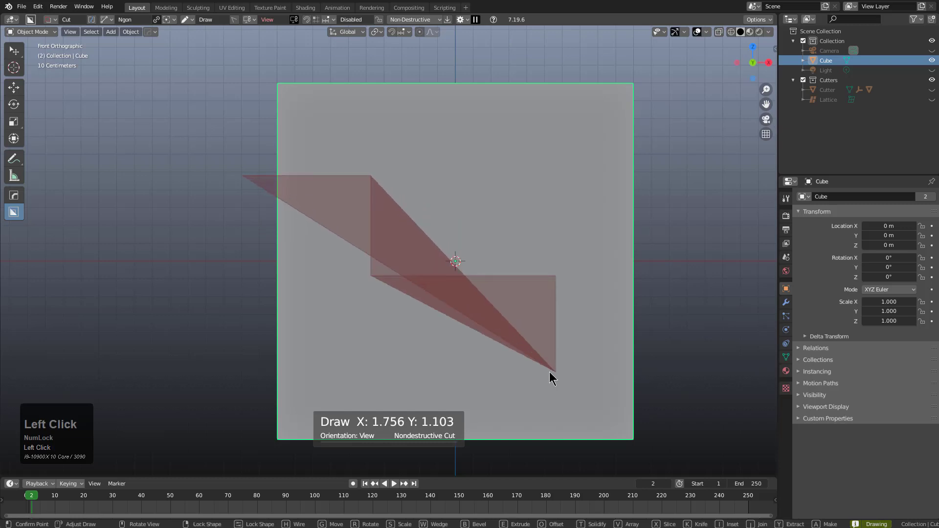
pyautogui.click(551, 376)
pyautogui.rightClick(145, 301)
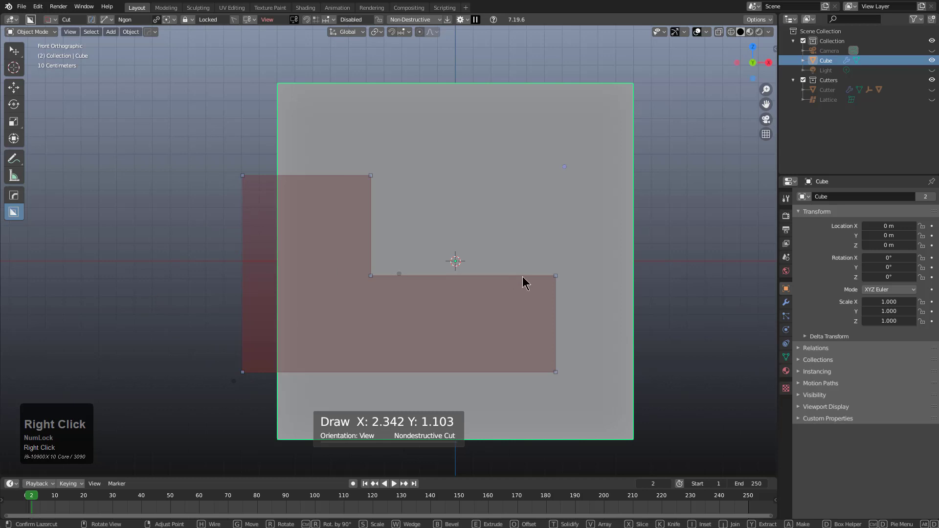
# Step: Mirror the locked cutter on the X axis and flip the mirror direction so its left side is reflected
pyautogui.press('1')
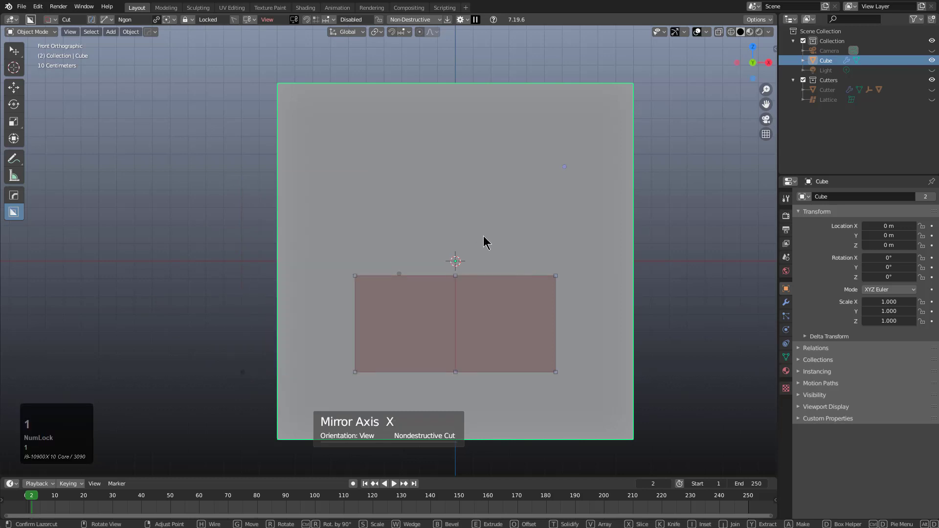
pyautogui.press('1')
pyautogui.press('1')
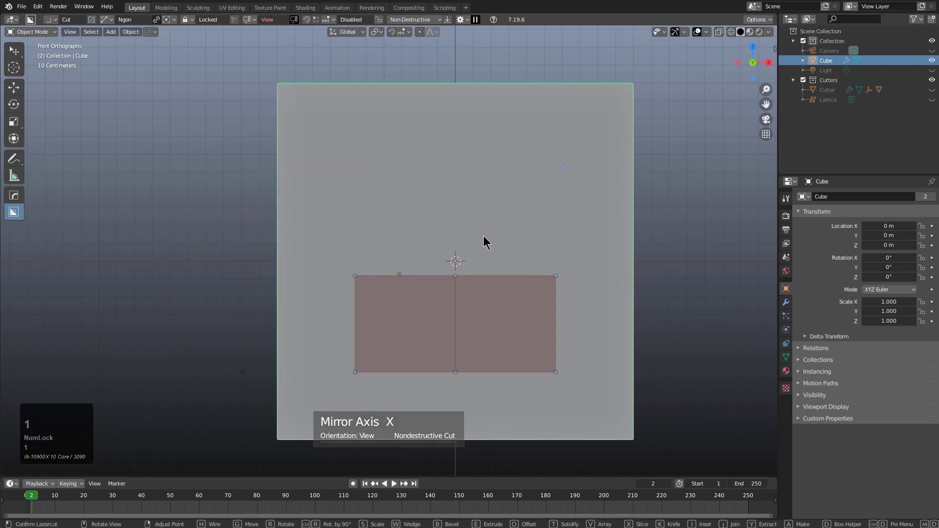
pyautogui.hotkey('shift', '1')
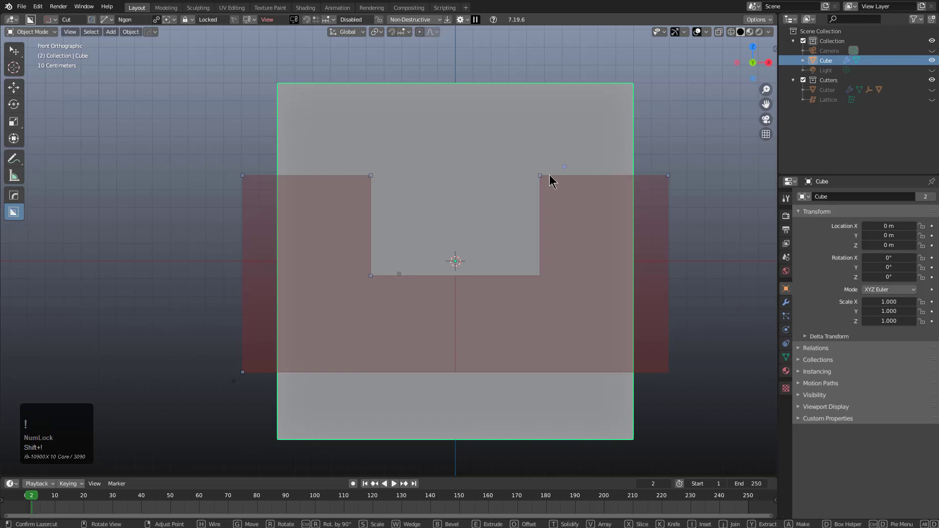
pyautogui.press('1')
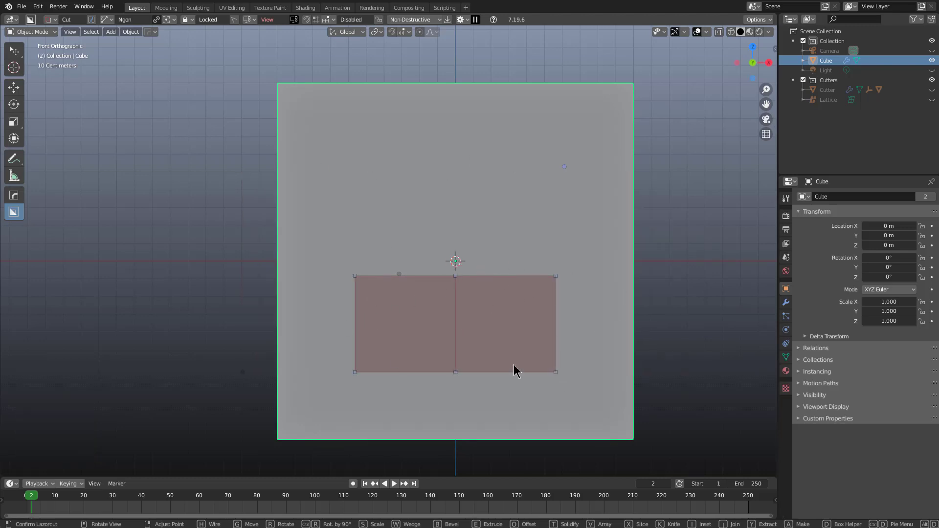
pyautogui.hotkey('shift', '1')
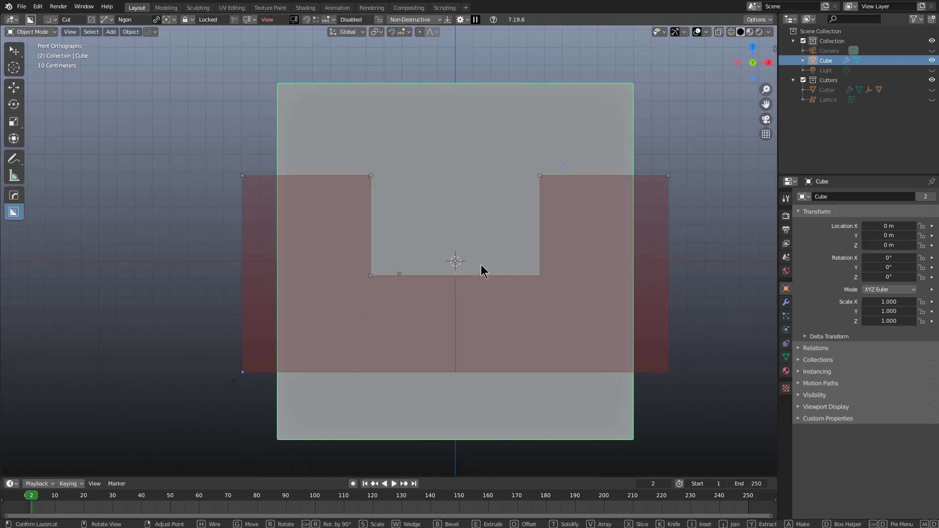
# Step: Try to move the mirrored cutter's corner points on the right side of the mirror line
pyautogui.click(673, 237)
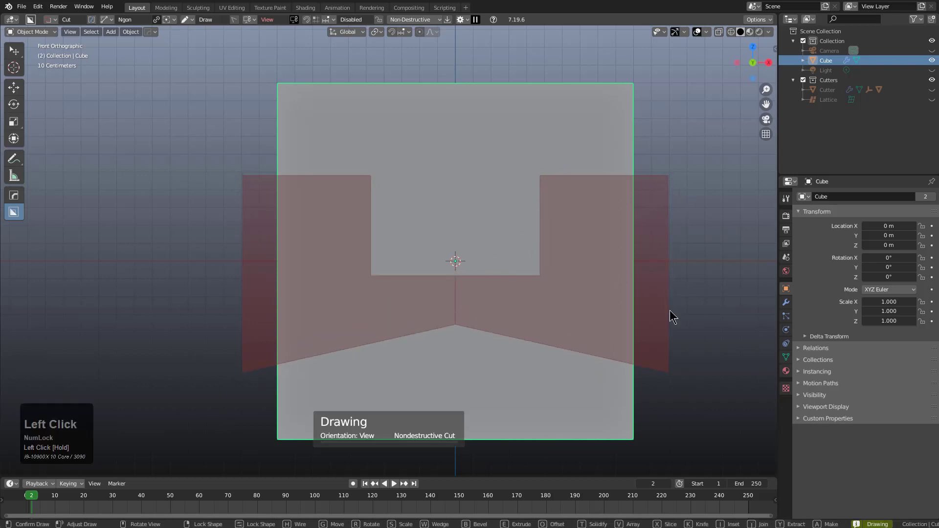
pyautogui.click(654, 360)
pyautogui.click(536, 172)
pyautogui.moveTo(538, 302)
pyautogui.mouseDown()
pyautogui.moveTo(580, 228)
pyautogui.moveTo(629, 498)
pyautogui.moveTo(615, 351)
pyautogui.moveTo(517, 434)
pyautogui.mouseUp()
pyautogui.moveTo(687, 202)
pyautogui.mouseDown()
pyautogui.moveTo(652, 252)
pyautogui.moveTo(631, 230)
pyautogui.mouseUp()
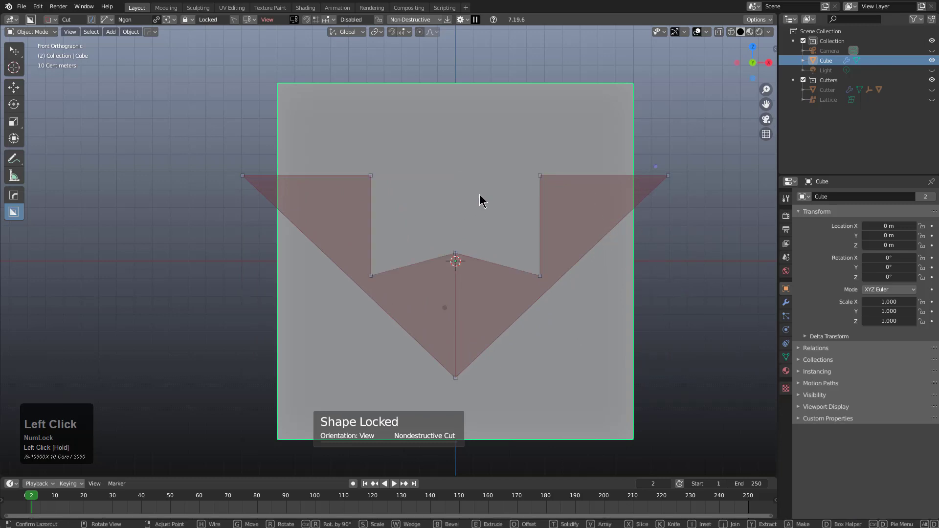
# Step: Turn off the mirror and rearrange the cutter's three displaced points into an L ending just left of the cube's centre line
pyautogui.press('1')
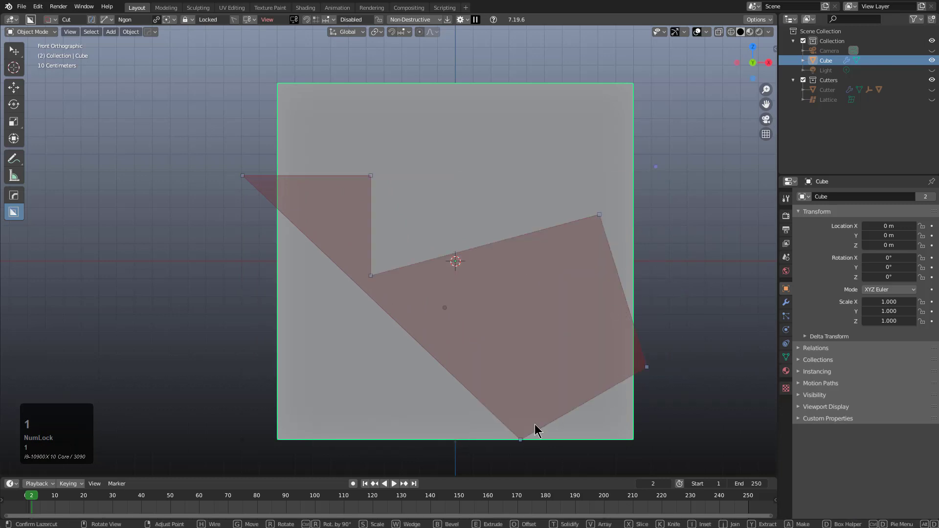
pyautogui.moveTo(520, 438)
pyautogui.mouseDown()
pyautogui.moveTo(494, 444)
pyautogui.moveTo(220, 351)
pyautogui.moveTo(243, 368)
pyautogui.mouseUp()
pyautogui.moveTo(646, 367)
pyautogui.mouseDown()
pyautogui.moveTo(463, 397)
pyautogui.moveTo(373, 388)
pyautogui.moveTo(449, 392)
pyautogui.moveTo(446, 369)
pyautogui.mouseUp()
pyautogui.moveTo(598, 217); pyautogui.dragTo(447, 276)
# Step: Toggle the X mirror on the L-shaped cutter and move the whole shape rightward across the cube's centre line
pyautogui.press('1')
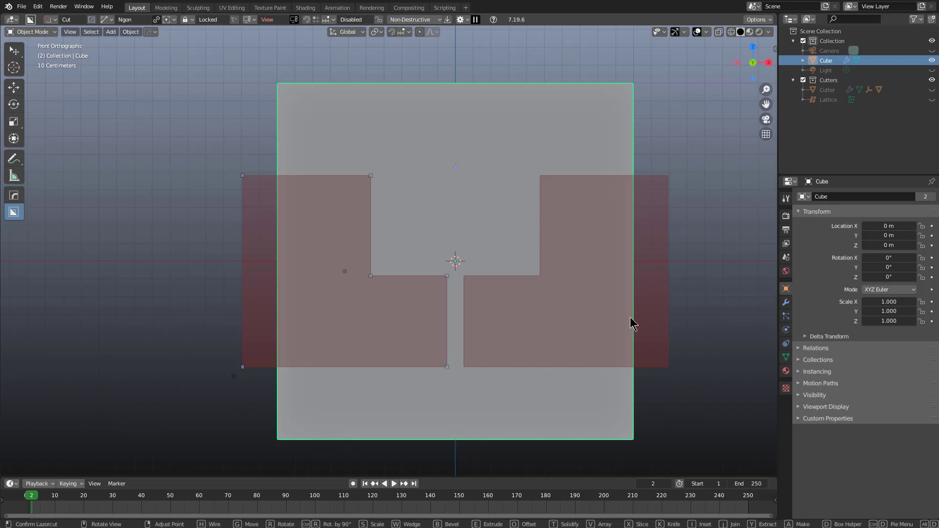
pyautogui.press('1')
pyautogui.press('1')
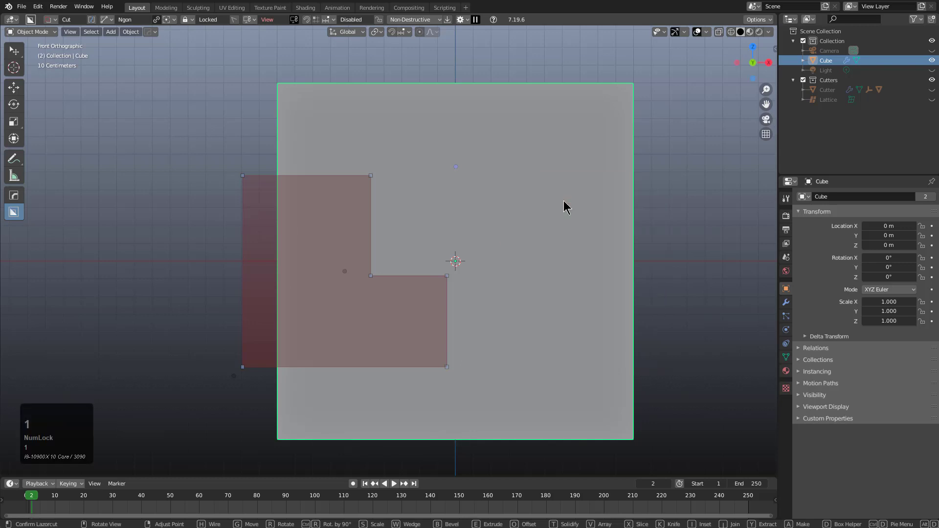
pyautogui.press('1')
pyautogui.press('g')
pyautogui.click(589, 296)
# Step: Mirror the moved cutter on X and pull its points lying beyond the mirror line downward
pyautogui.press('1')
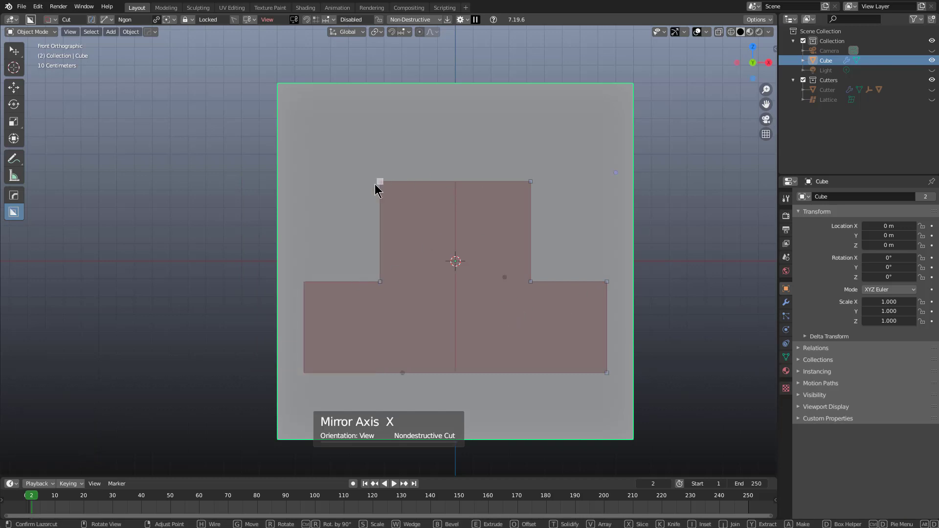
pyautogui.moveTo(403, 373); pyautogui.dragTo(378, 434)
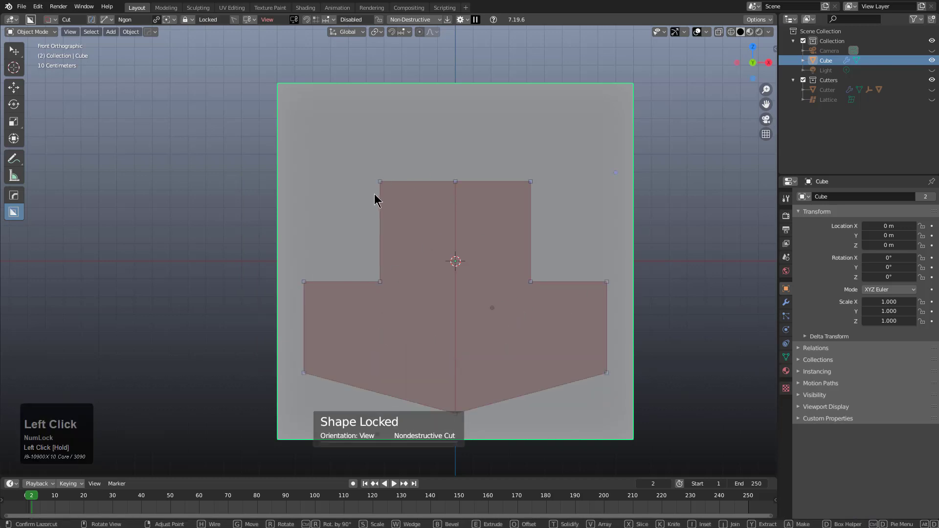
pyautogui.moveTo(375, 185)
pyautogui.mouseDown()
pyautogui.moveTo(346, 193)
pyautogui.moveTo(394, 434)
pyautogui.mouseUp()
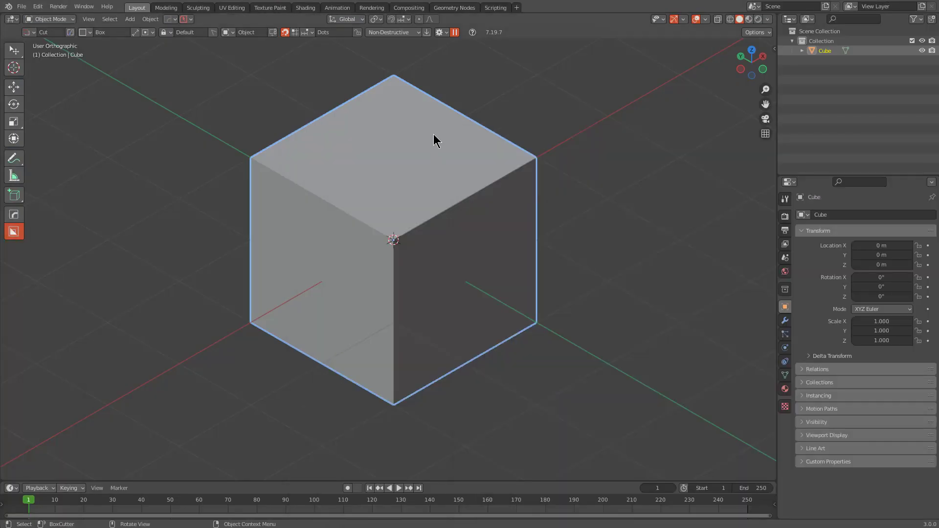
# Step: In the Blender 3.0.0 session, view the cube from the left and choose the Ngon shape
pyautogui.moveTo(383, 236); pyautogui.dragTo(444, 195, button='middle')
pyautogui.press('d')
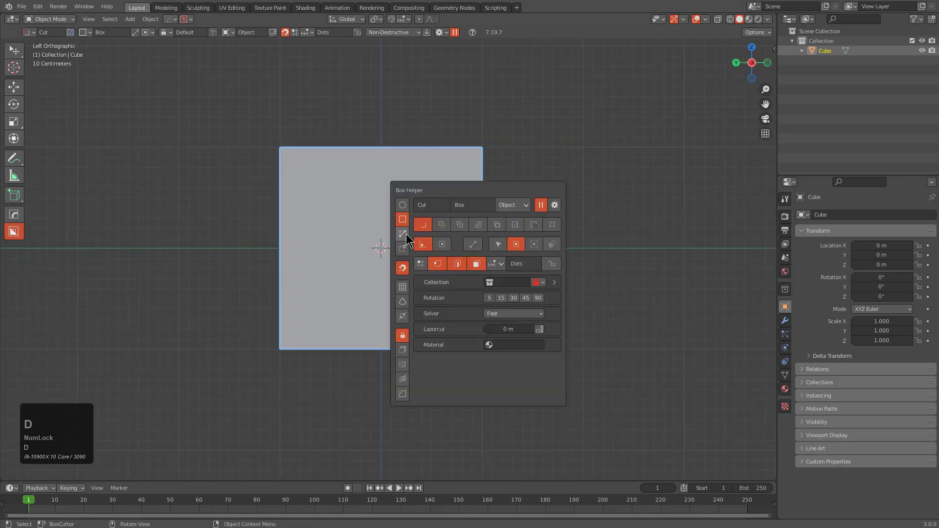
pyautogui.click(403, 235)
# Step: Draw a six-point L-shaped Ngon cutter overhanging one edge of the cube's left face and lock it
pyautogui.scroll(3, 324, 225)
pyautogui.moveTo(263, 116); pyautogui.dragTo(412, 129)
pyautogui.click(406, 255)
pyautogui.click(558, 259)
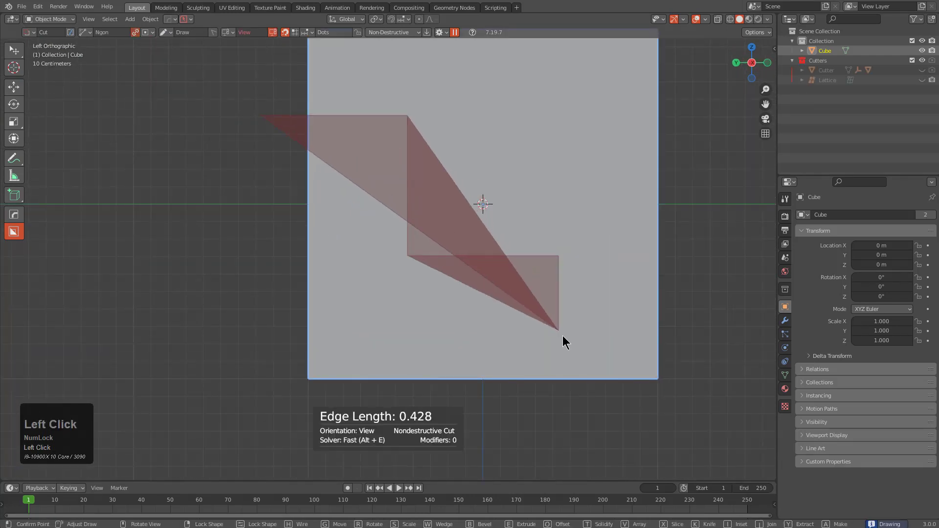
pyautogui.click(560, 357)
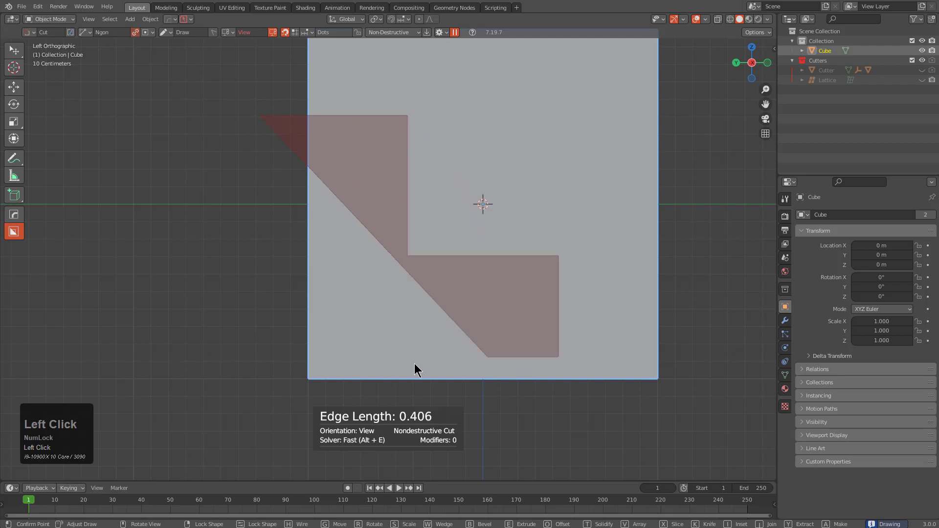
pyautogui.click(261, 357)
pyautogui.rightClick(187, 277)
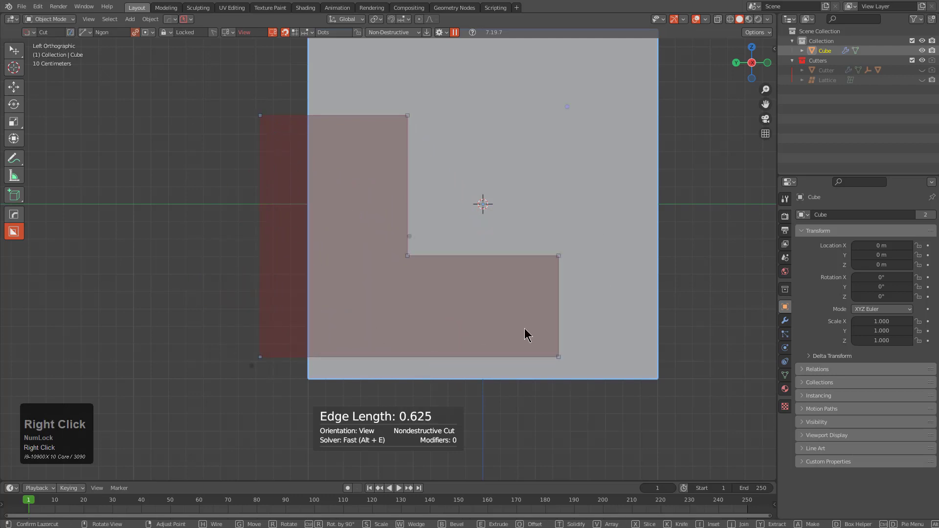
# Step: Try mirroring the locked cutter on the X axis and mirror it on the Y axis across the cube's centre
pyautogui.press('1')
pyautogui.press('1')
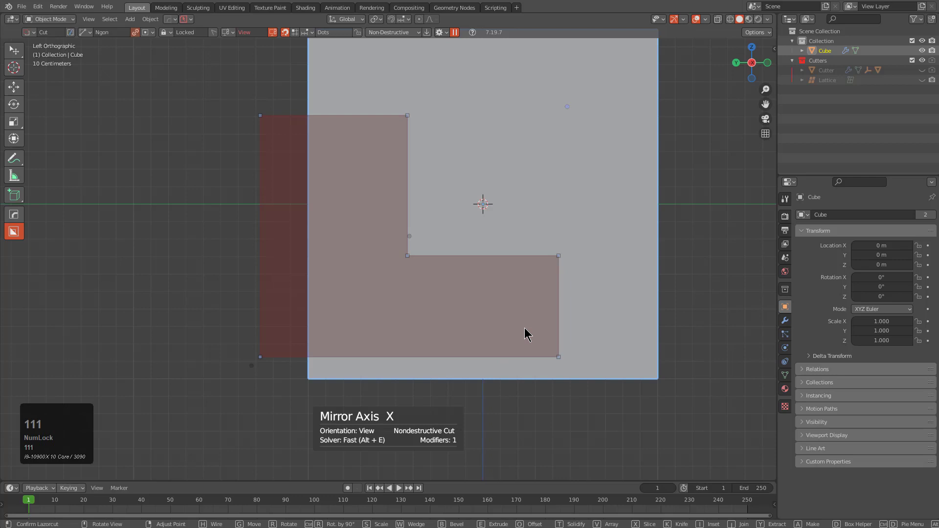
pyautogui.press('1')
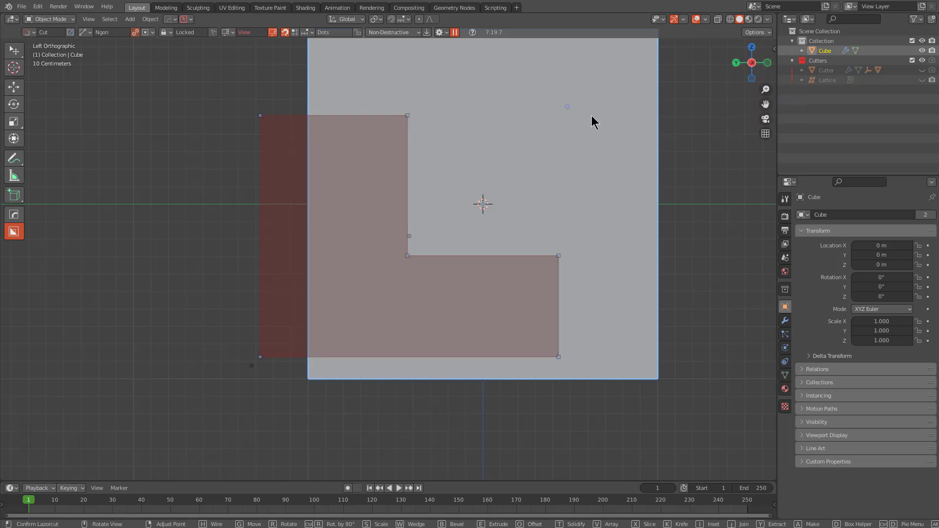
pyautogui.press('2')
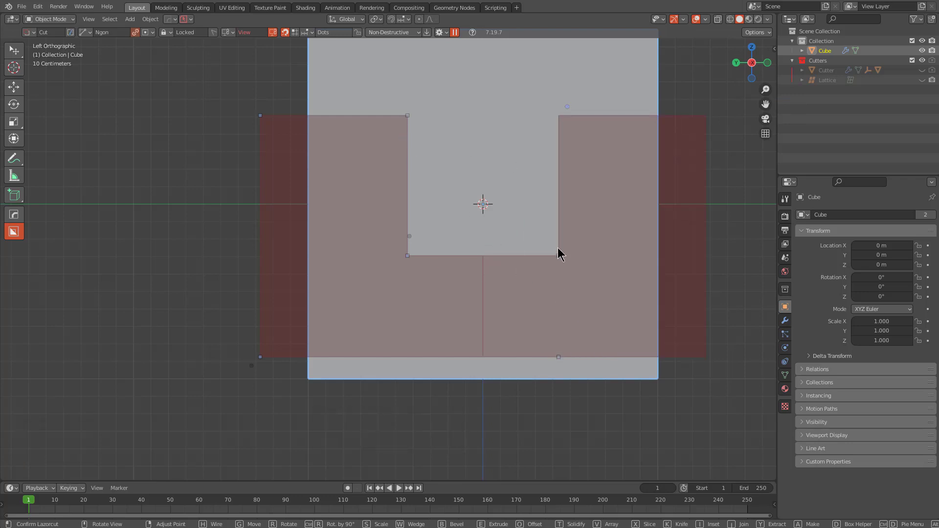
# Step: Shift the two end points of the cutter's lower arm slightly outward and turn off the Y mirror
pyautogui.moveTo(557, 258)
pyautogui.mouseDown()
pyautogui.moveTo(583, 251)
pyautogui.moveTo(520, 223)
pyautogui.moveTo(533, 234)
pyautogui.moveTo(539, 208)
pyautogui.moveTo(562, 275)
pyautogui.moveTo(606, 224)
pyautogui.moveTo(589, 136)
pyautogui.moveTo(512, 189)
pyautogui.moveTo(335, 201)
pyautogui.moveTo(582, 247)
pyautogui.moveTo(605, 287)
pyautogui.moveTo(599, 277)
pyautogui.moveTo(581, 312)
pyautogui.moveTo(564, 253)
pyautogui.mouseUp()
pyautogui.moveTo(562, 356)
pyautogui.mouseDown()
pyautogui.moveTo(569, 456)
pyautogui.moveTo(563, 356)
pyautogui.moveTo(573, 356)
pyautogui.mouseUp()
pyautogui.press('2')
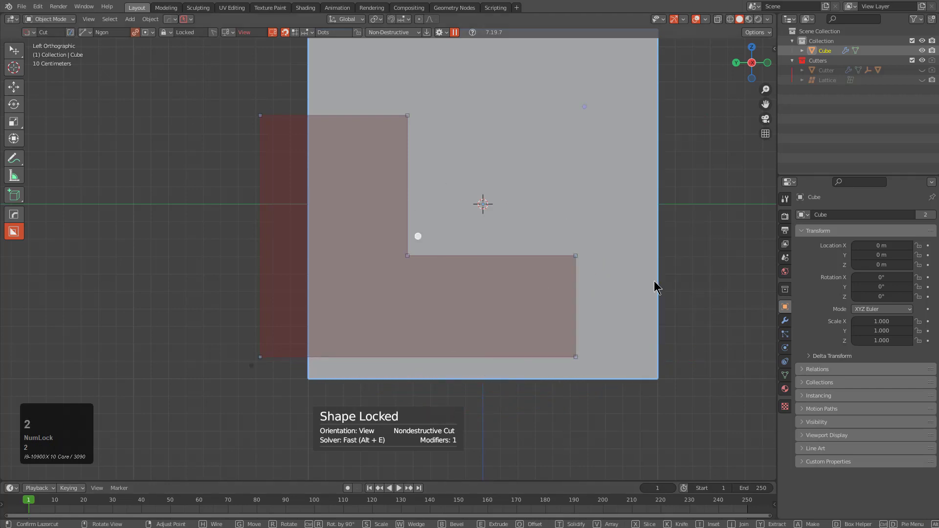